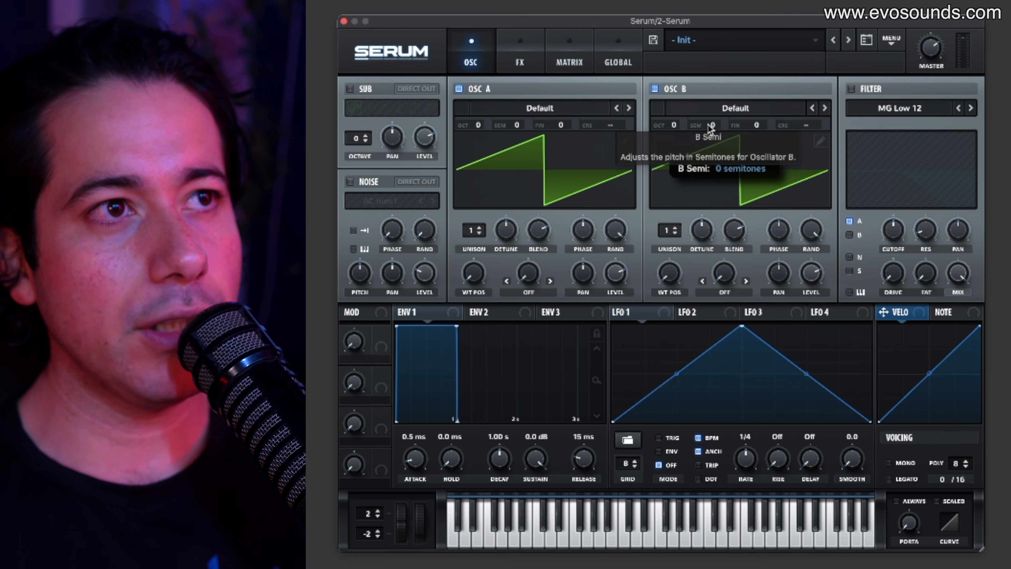
Raise oscillator B's pitch to +7 semitones.
drag(708, 125, 714, 108)
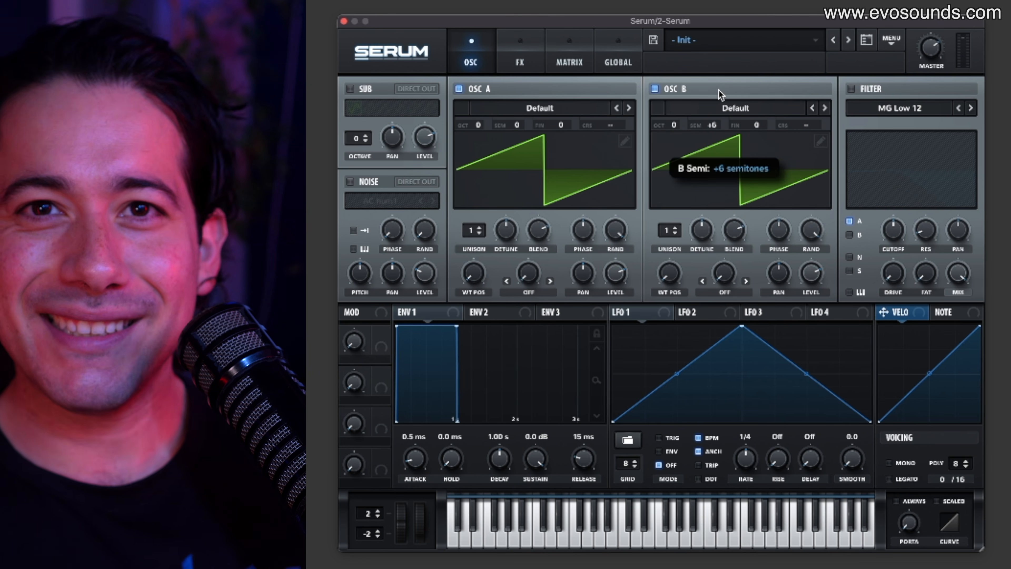
drag(721, 95, 722, 89)
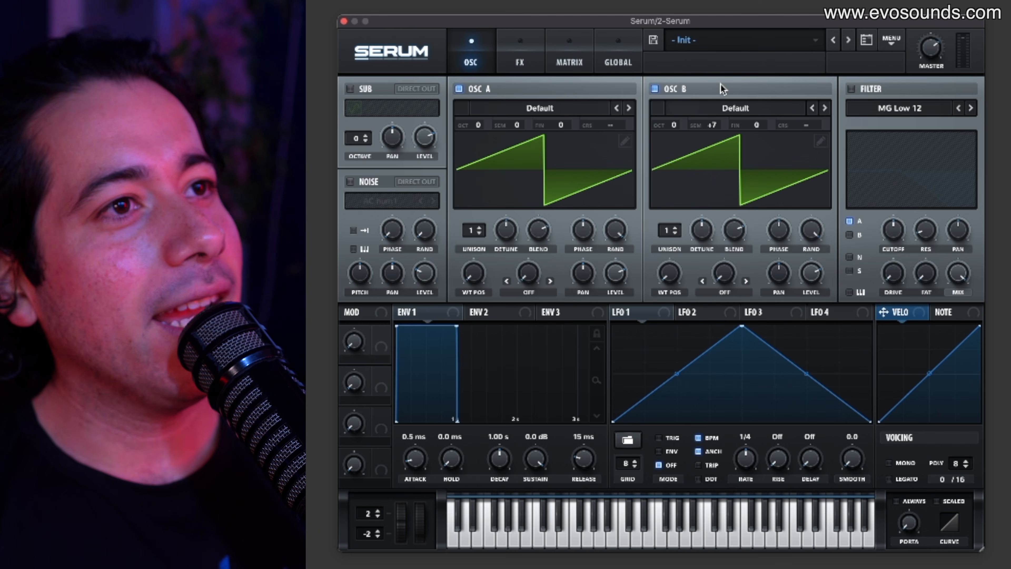
click(711, 128)
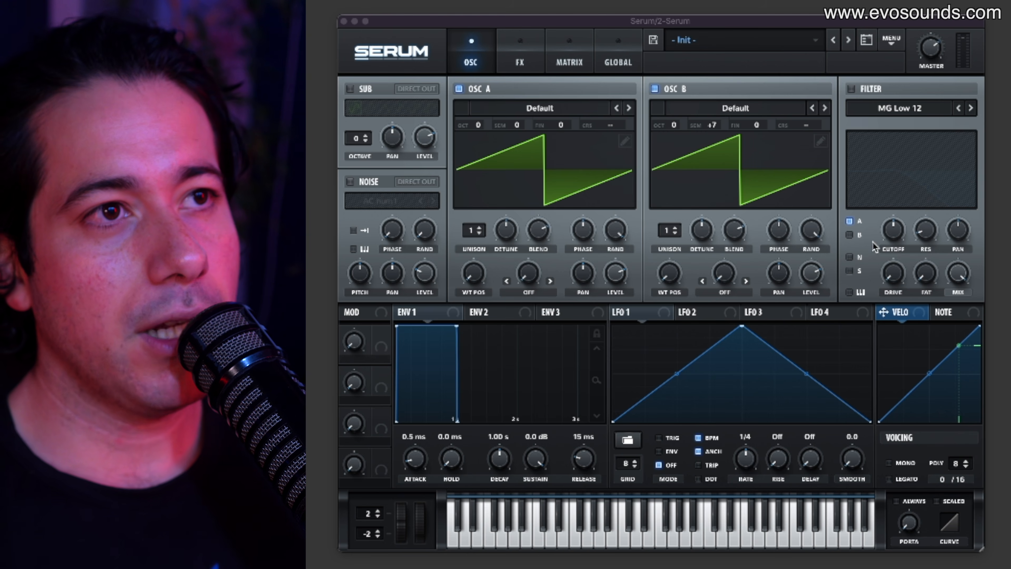
Route oscillator B, noise and sub through the filter, enable the MG Low 12 filter and lower its cutoff.
click(859, 236)
click(856, 257)
click(857, 271)
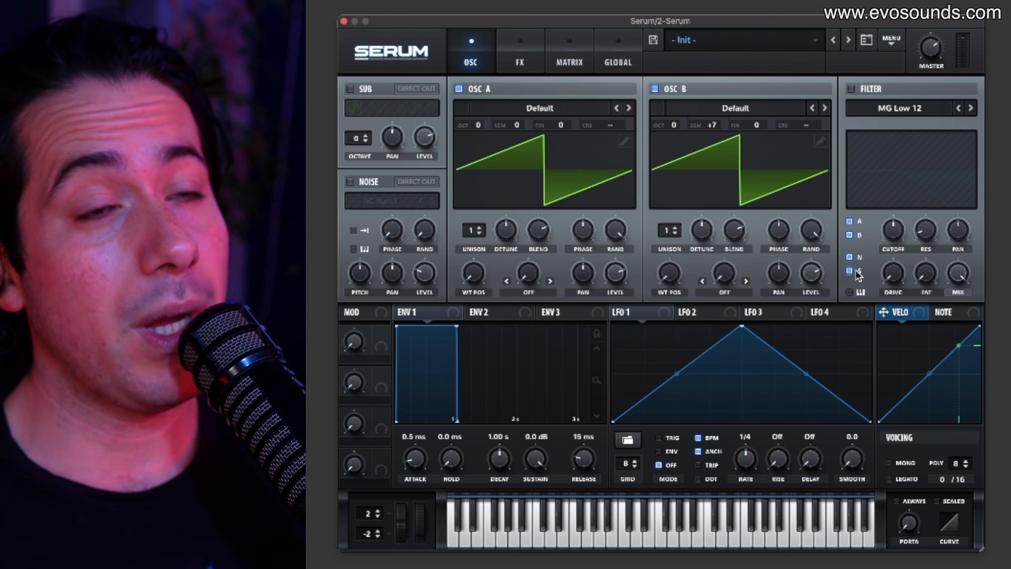
click(851, 88)
drag(887, 230, 900, 245)
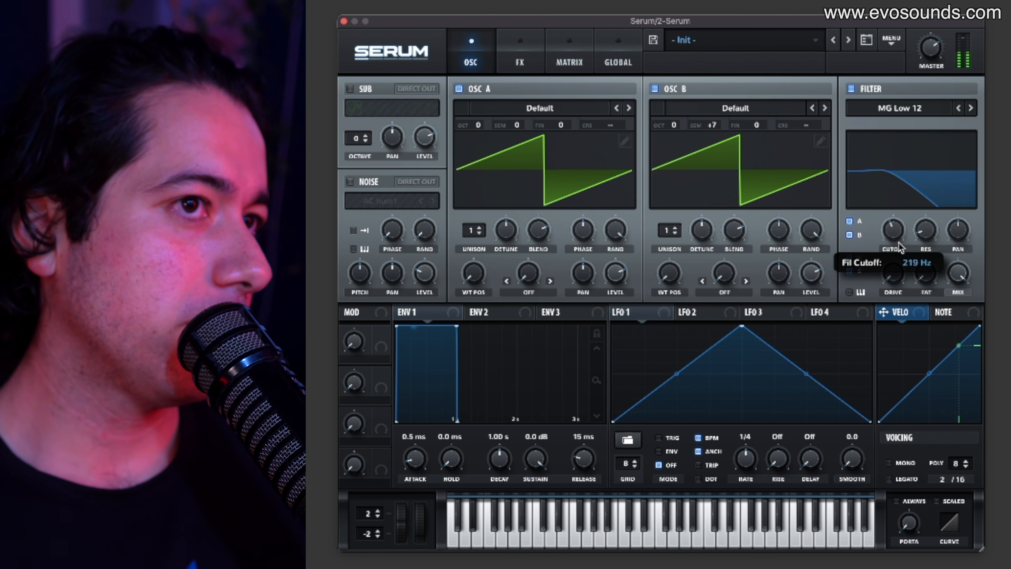
drag(894, 259, 895, 259)
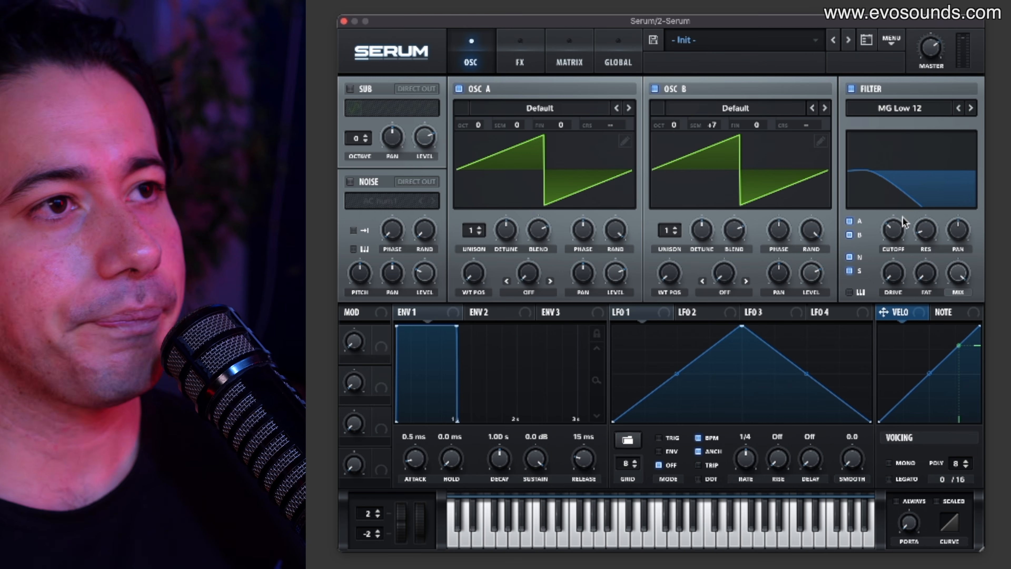
Give Env 3 0% sustain and a 935 ms decay, and assign it to the filter cutoff with a reduced modulation amount.
click(585, 312)
drag(551, 439, 526, 500)
drag(548, 452, 500, 451)
drag(573, 322, 886, 227)
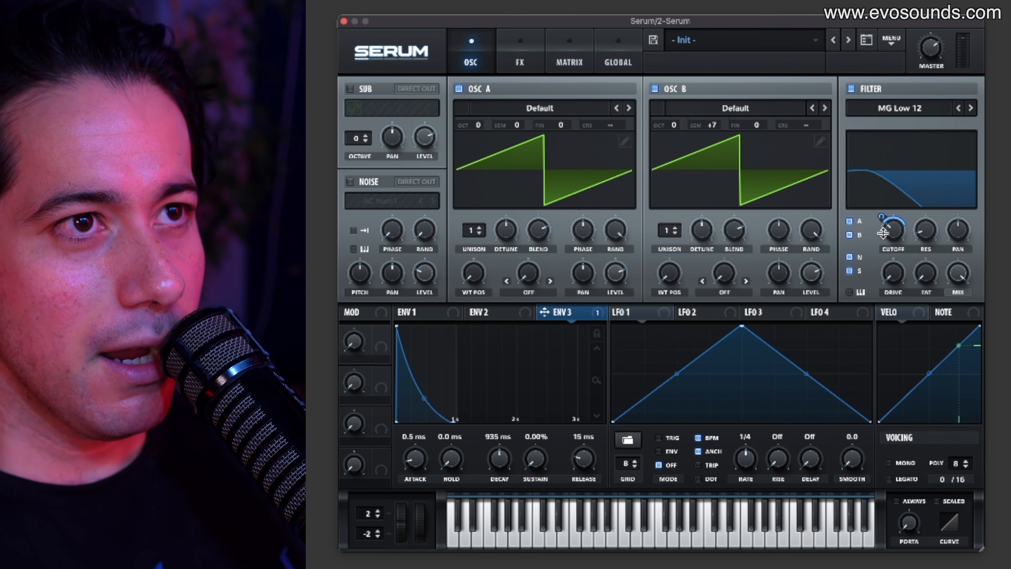
drag(888, 219, 890, 218)
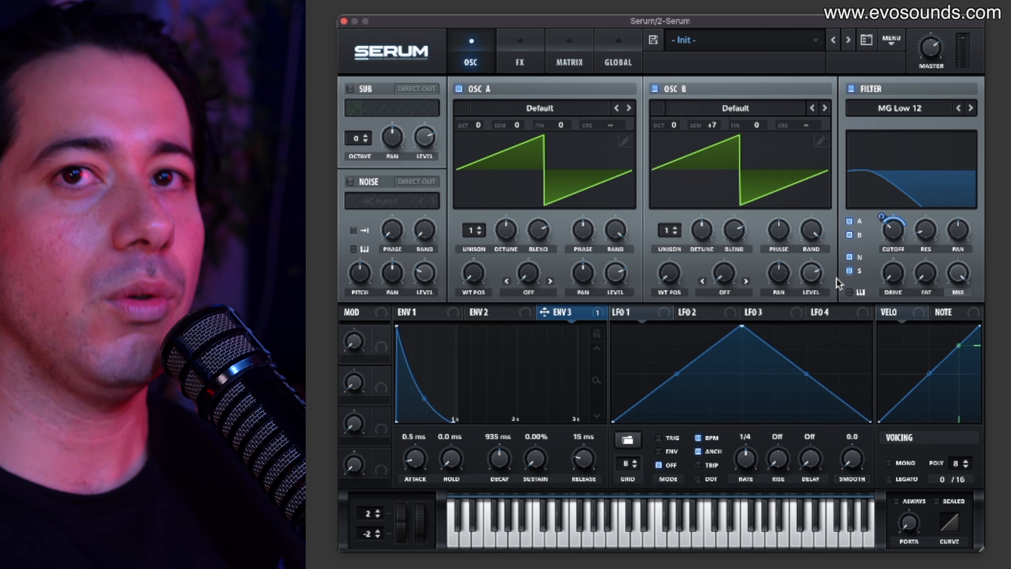
drag(887, 219, 881, 234)
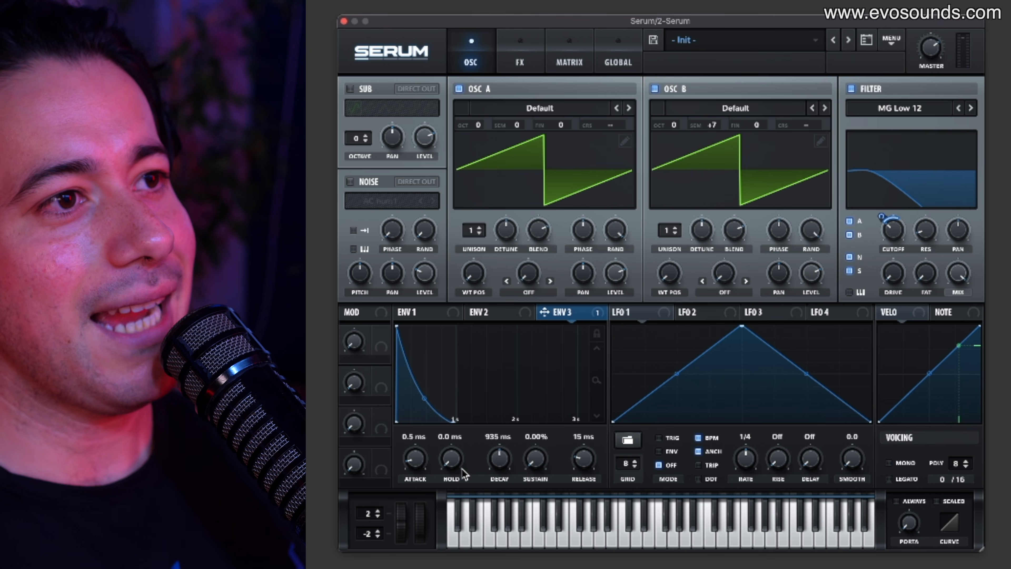
Try a long 764 ms attack on Env 3, and settle on a 1.7 ms attack and a 626 ms decay.
mouse_move(417, 457)
mouse_down()
mouse_move(440, 434)
mouse_move(413, 438)
mouse_up()
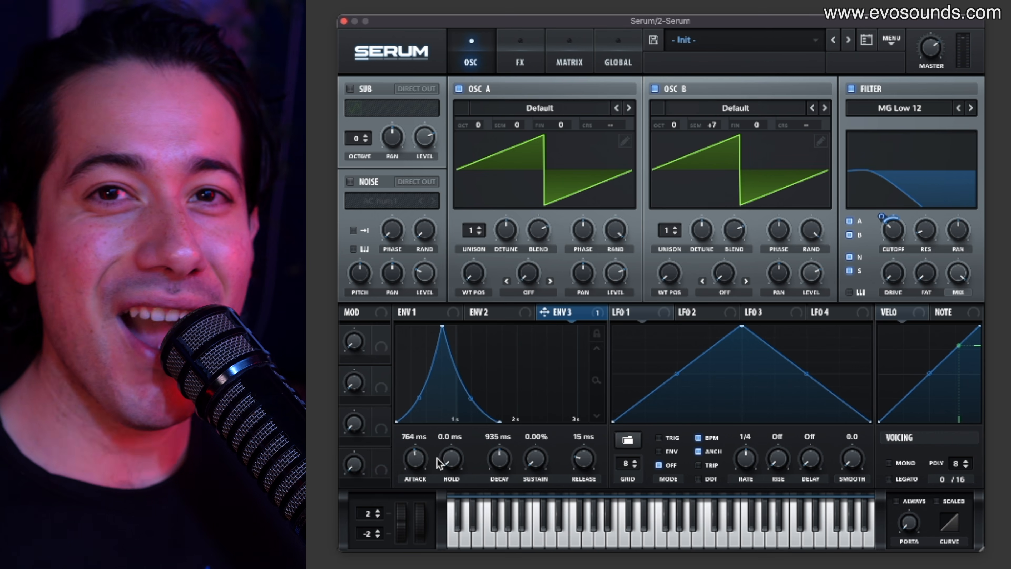
drag(427, 470, 415, 499)
drag(496, 481, 495, 462)
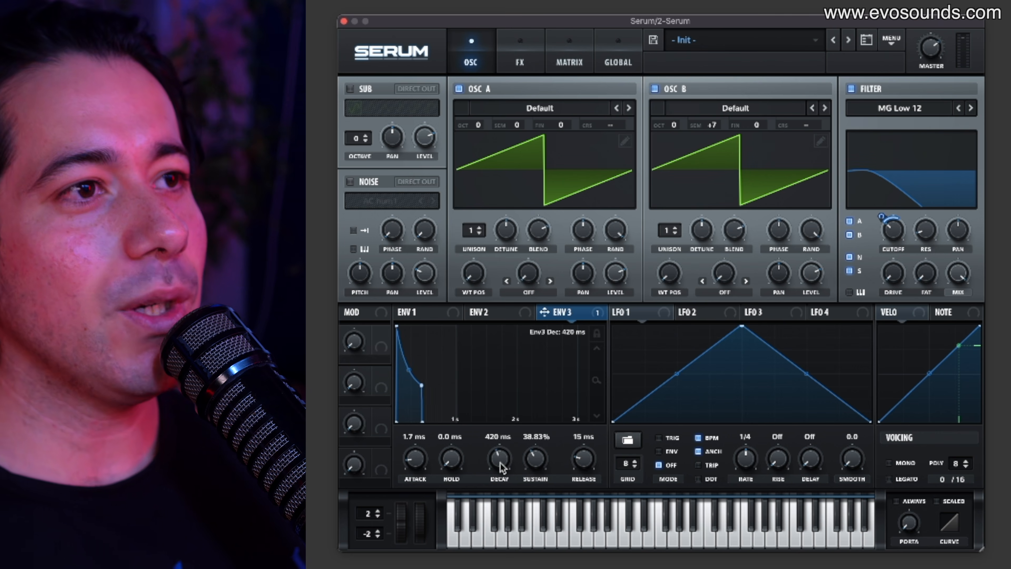
drag(500, 466, 503, 458)
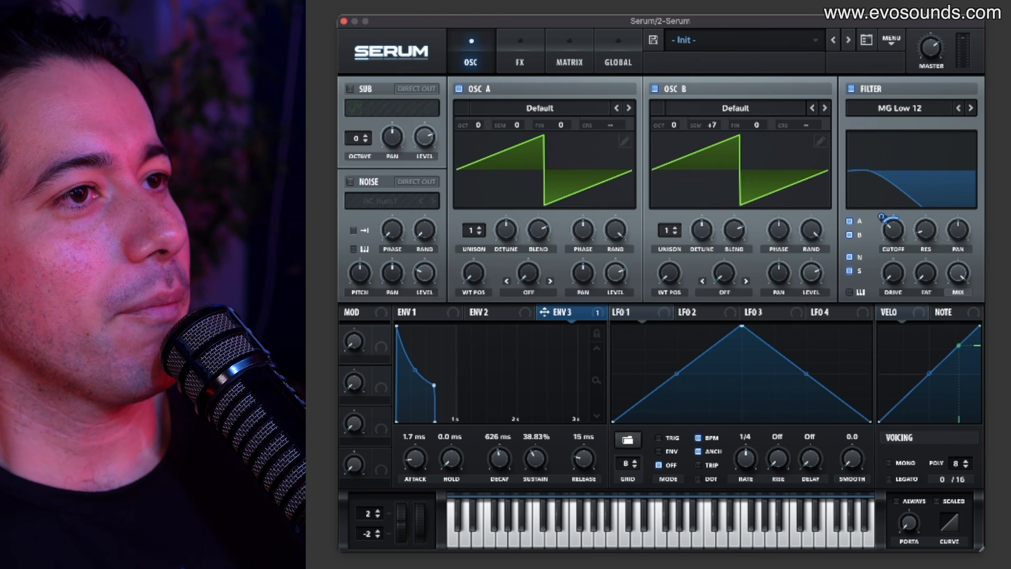
Enable the Delay and Reverb effects.
click(517, 64)
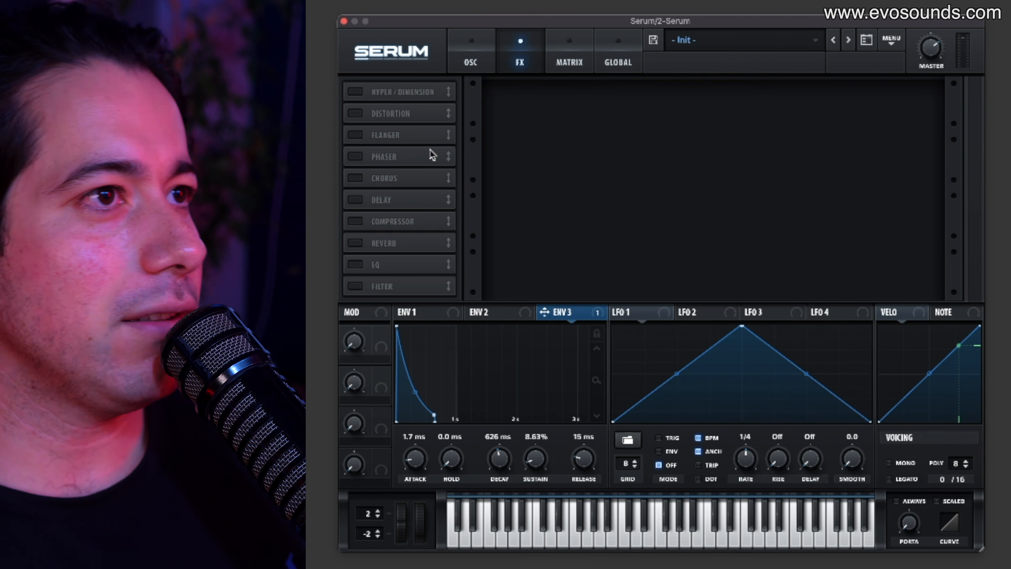
click(356, 199)
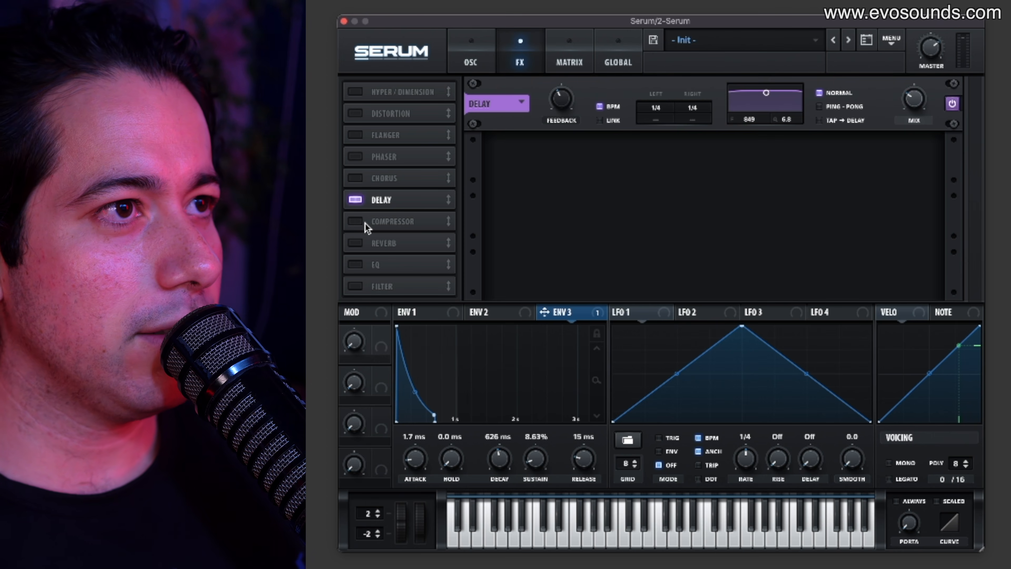
click(362, 248)
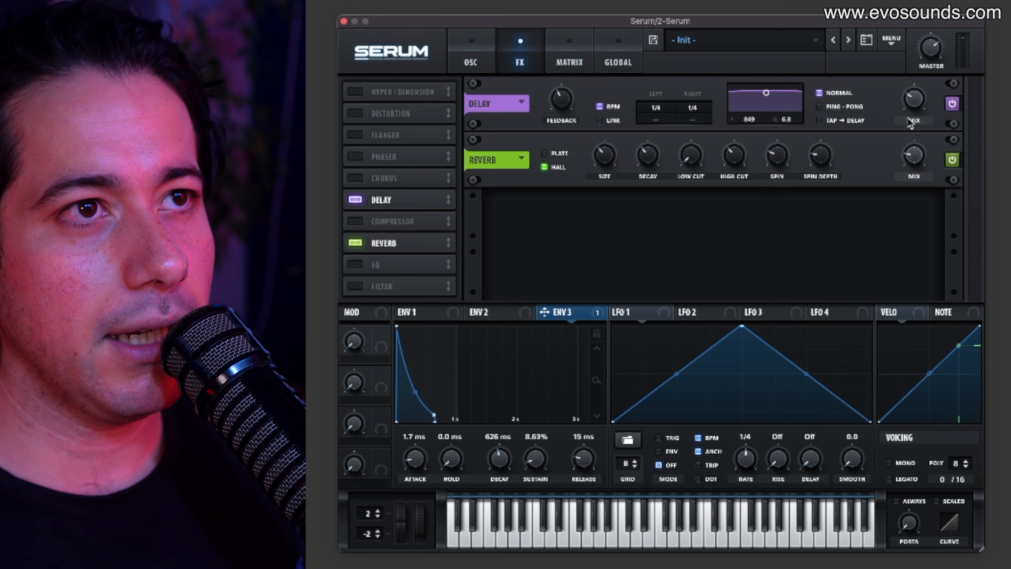
Set both delay times to 1/8, shape the delay filter to 948 with a 2.1 Q, and adjust the delay mix.
drag(715, 107, 653, 122)
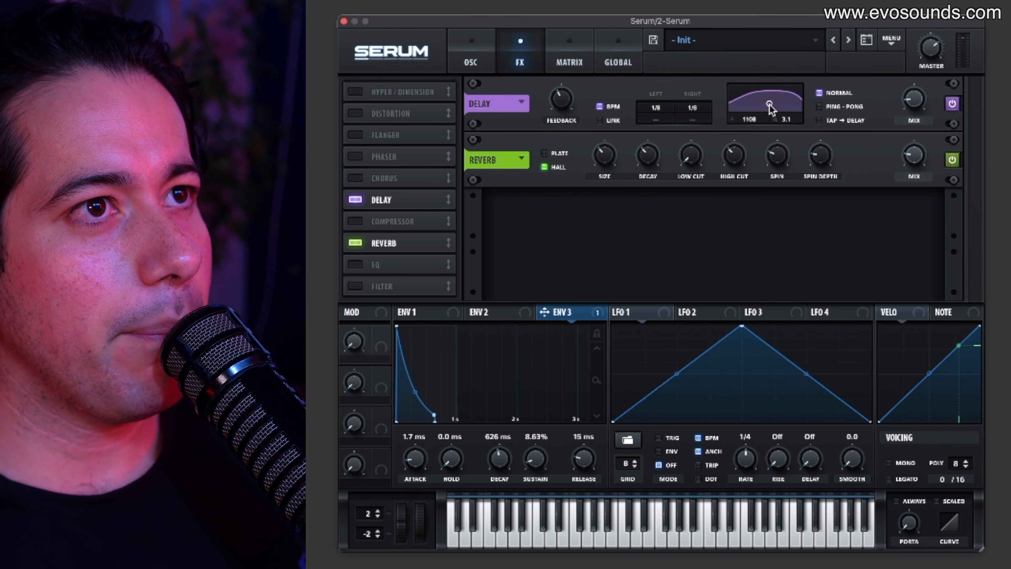
mouse_move(912, 98)
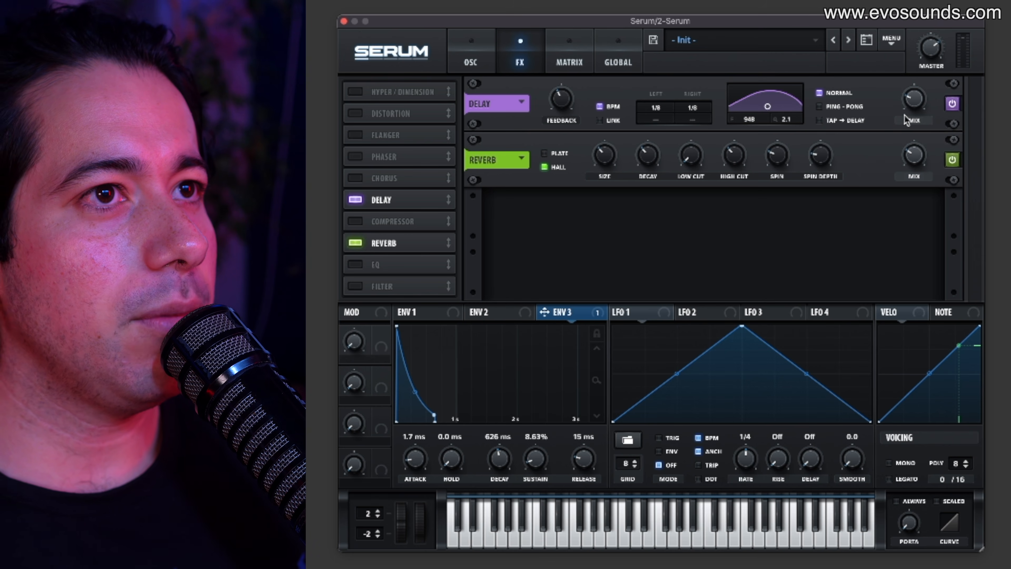
drag(909, 113, 910, 111)
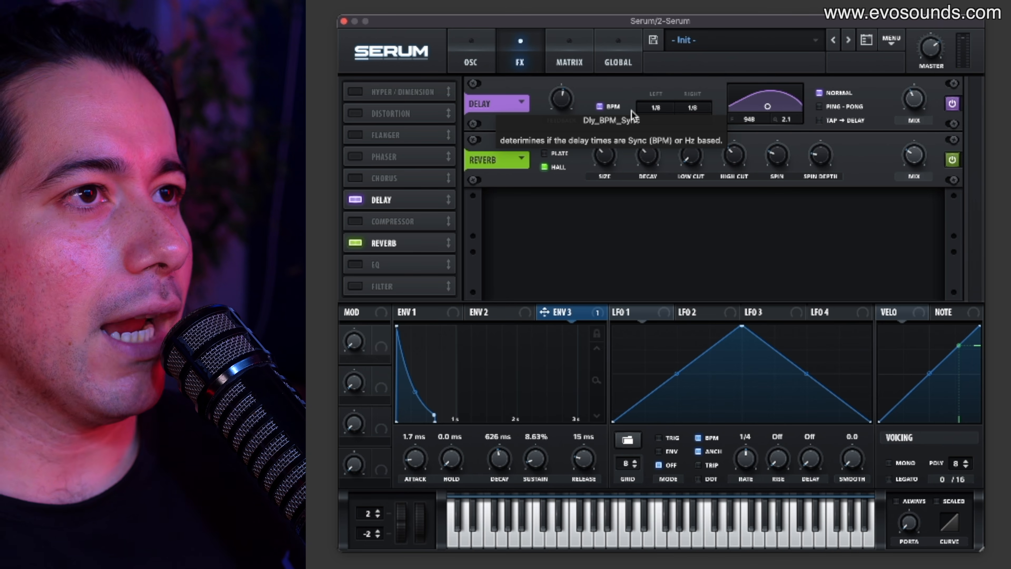
Set LFO 1 to Trig mode and assign it to the filter cutoff.
click(480, 64)
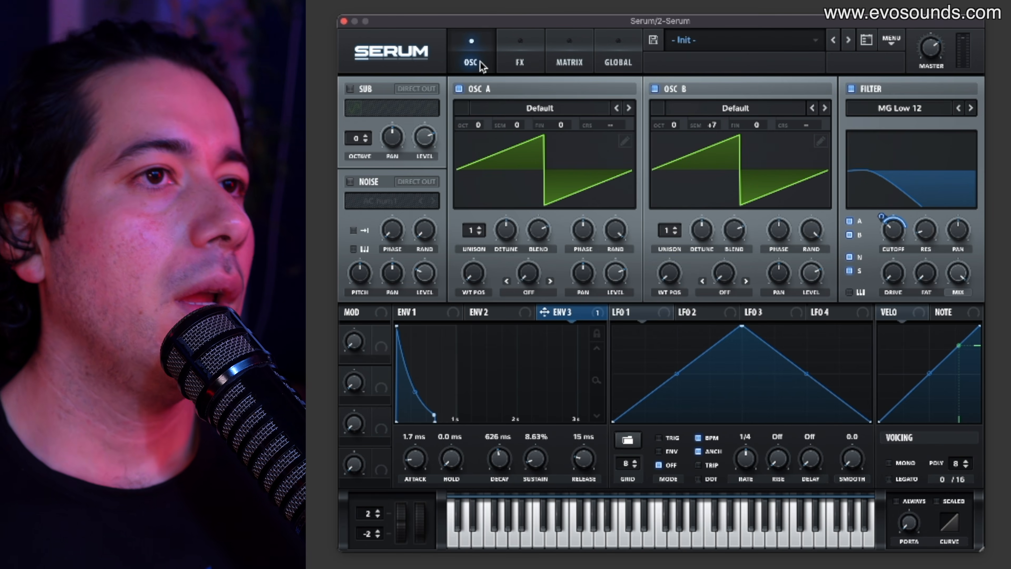
click(653, 315)
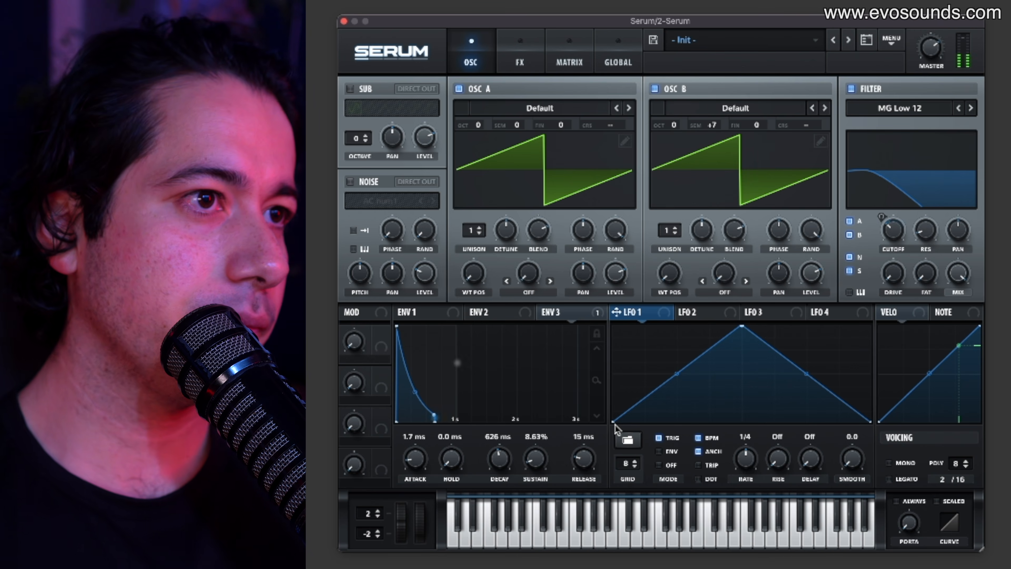
drag(937, 278, 876, 246)
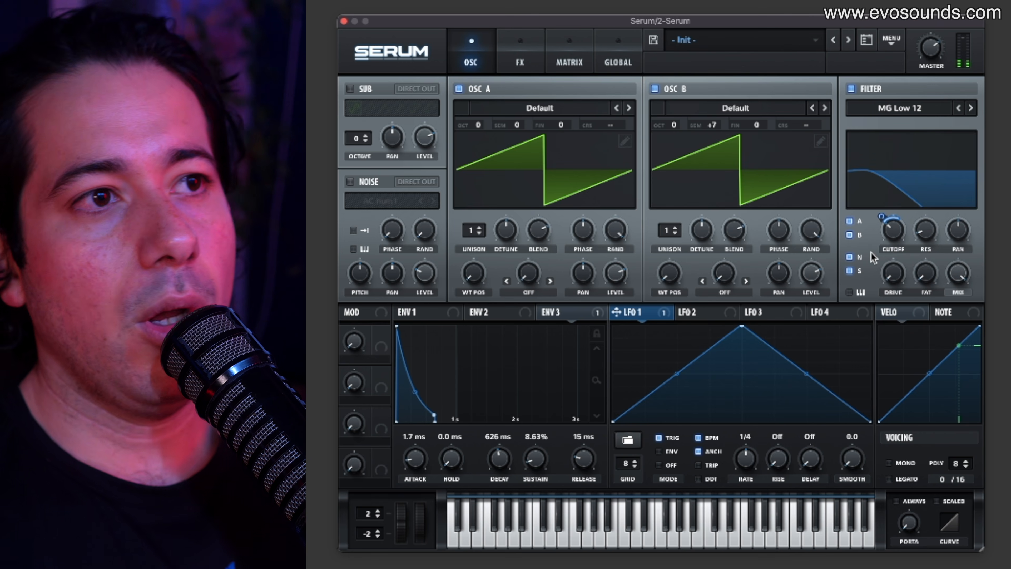
Set LFO 1's mode to Off and disable its BPM sync and anchoring, with the rate at 1.5 Hz.
click(672, 451)
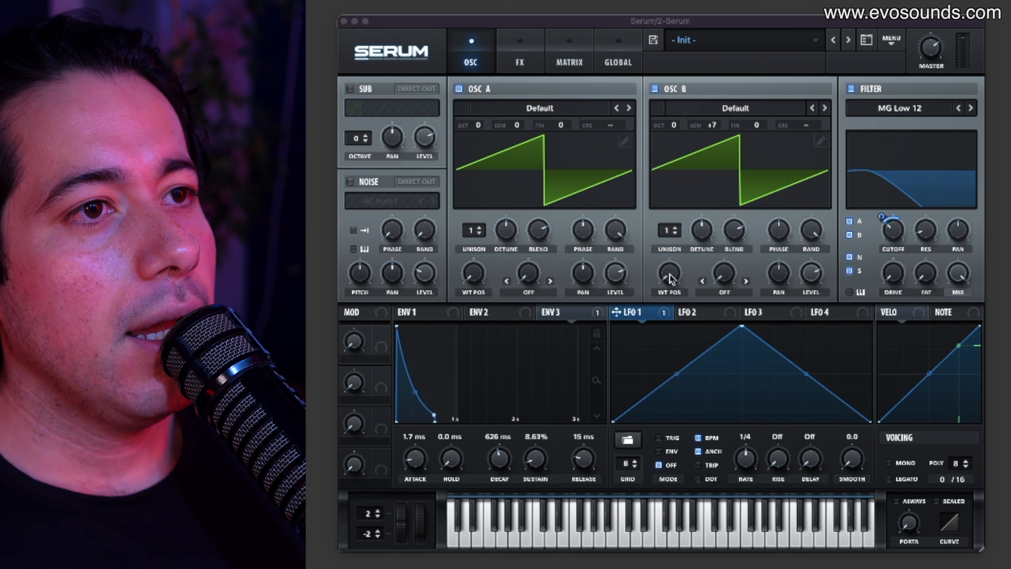
drag(738, 457, 736, 467)
click(707, 450)
click(707, 440)
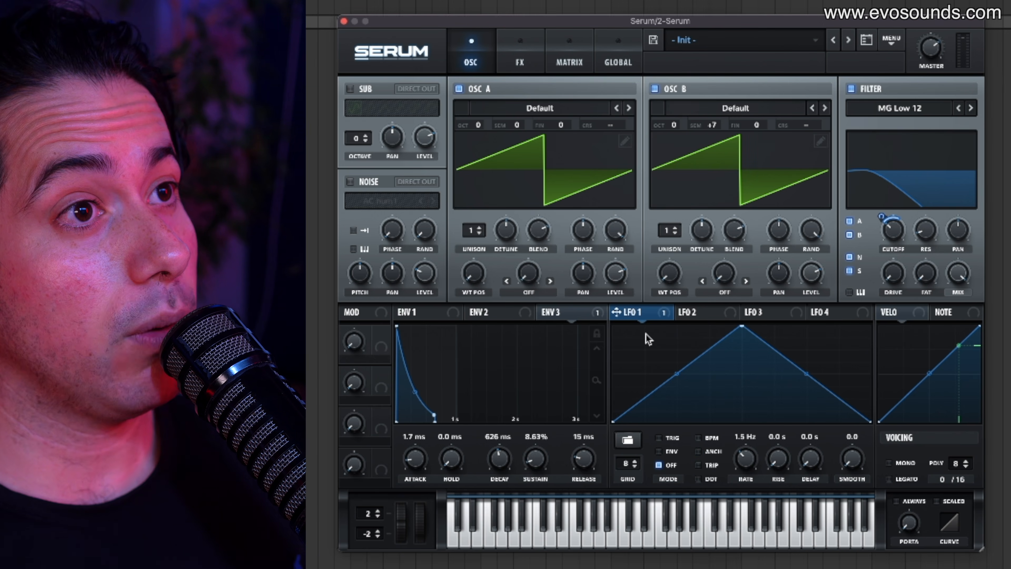
Adjust LFO 1's modulation of the filter cutoff and assign LFO 1 to the filter resonance, with BPM sync left off.
drag(645, 314, 890, 211)
drag(670, 317, 921, 221)
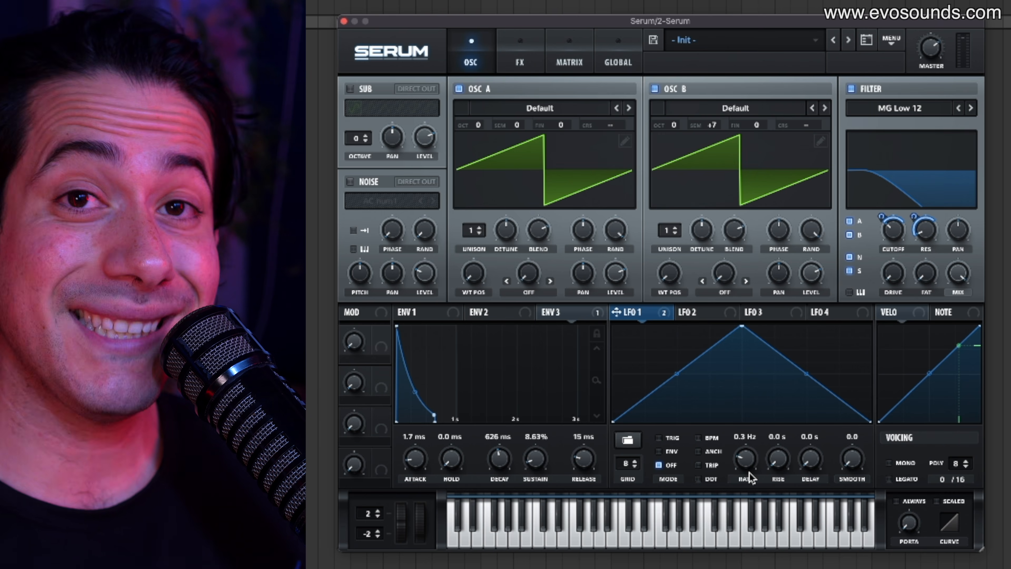
click(701, 438)
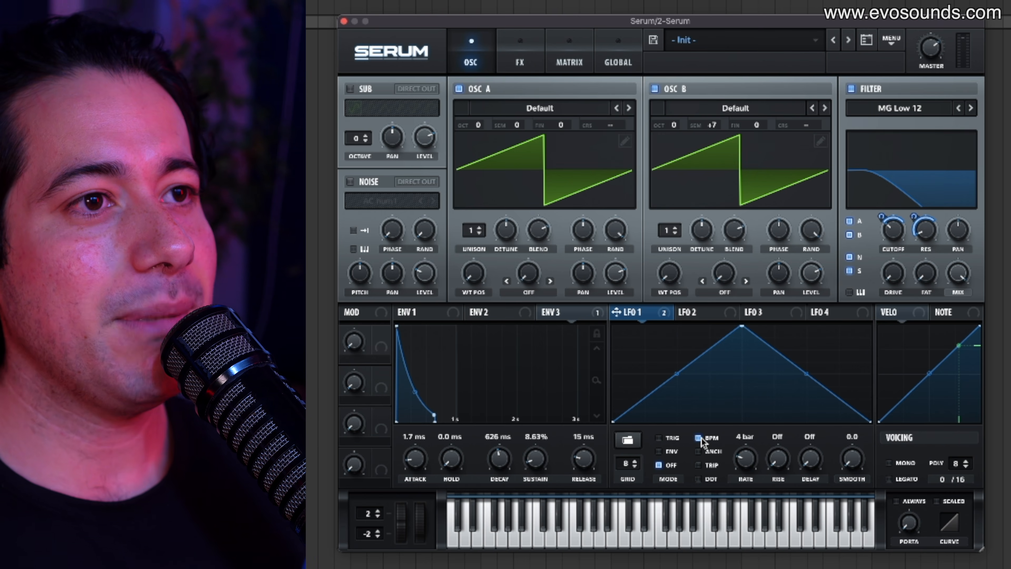
click(700, 439)
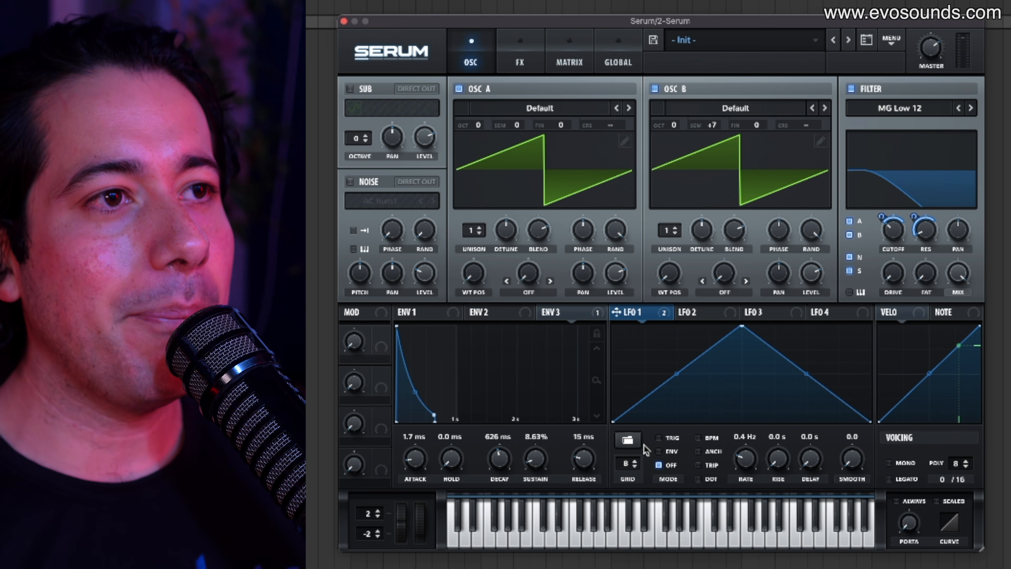
Load the Basic sine shape into LFO 1.
click(637, 441)
mouse_move(643, 445)
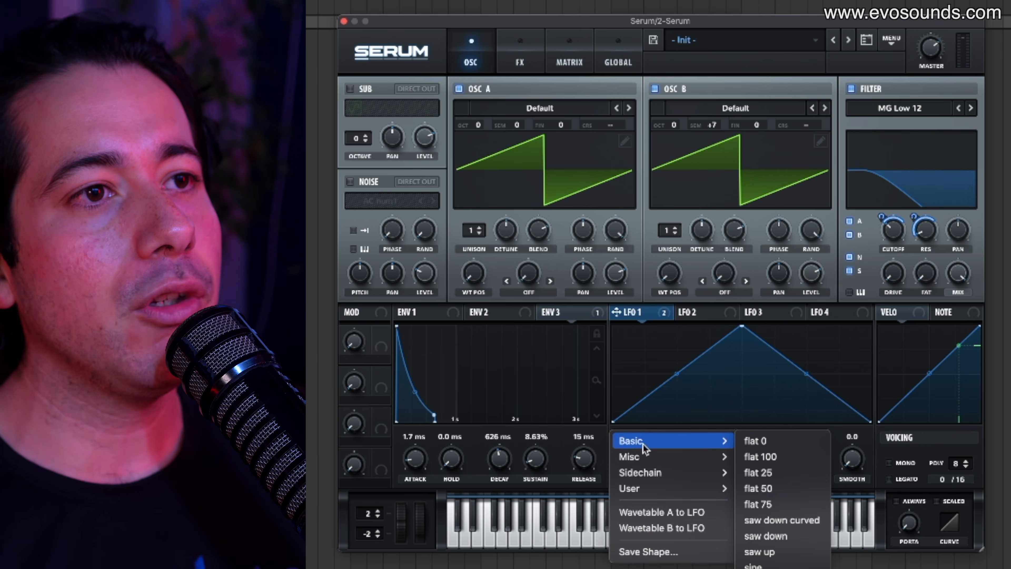
click(799, 565)
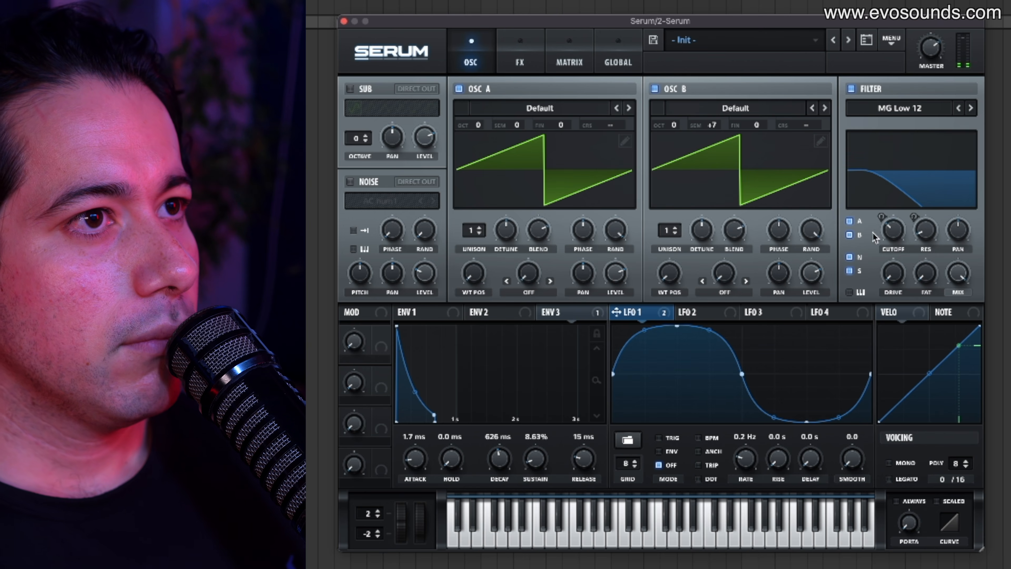
Lower the filter cutoff, set Env 3's cutoff modulation to 58, and readjust LFO 1's amount on the cutoff.
click(566, 315)
drag(886, 232, 885, 264)
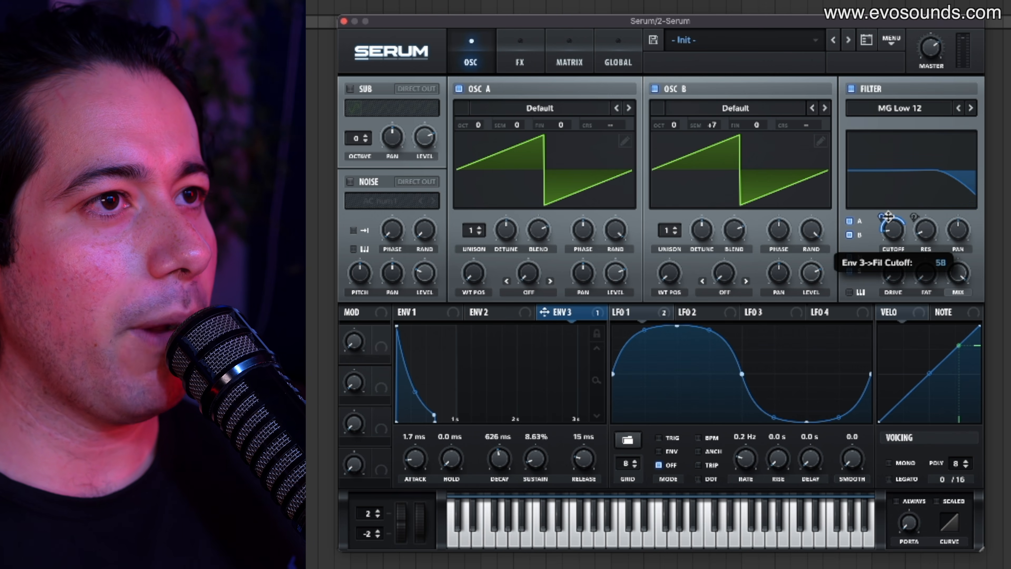
click(661, 315)
drag(882, 221, 881, 225)
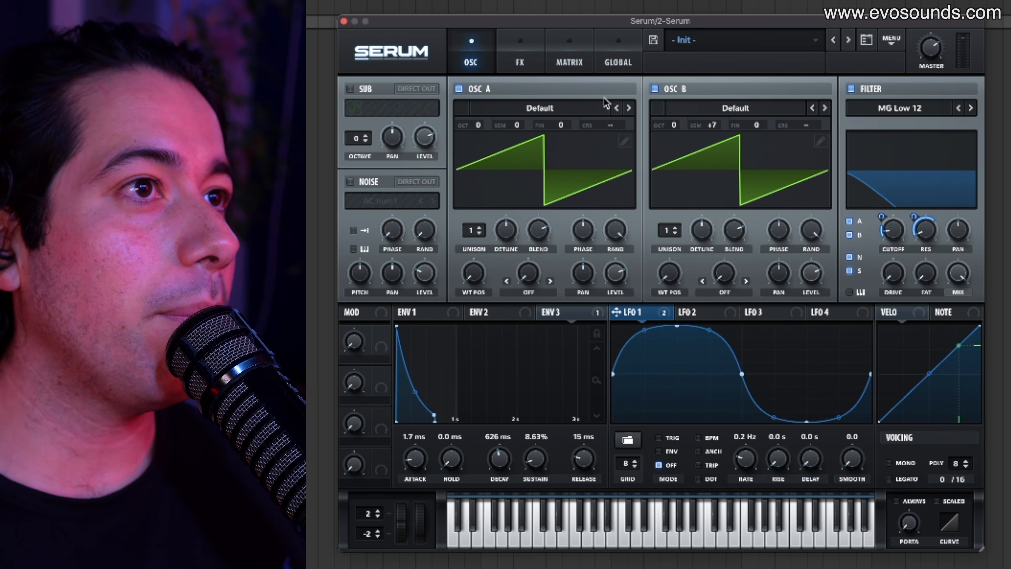
Review the Env 3 and LFO 1 routings in the modulation matrix and return to the oscillator view.
click(575, 50)
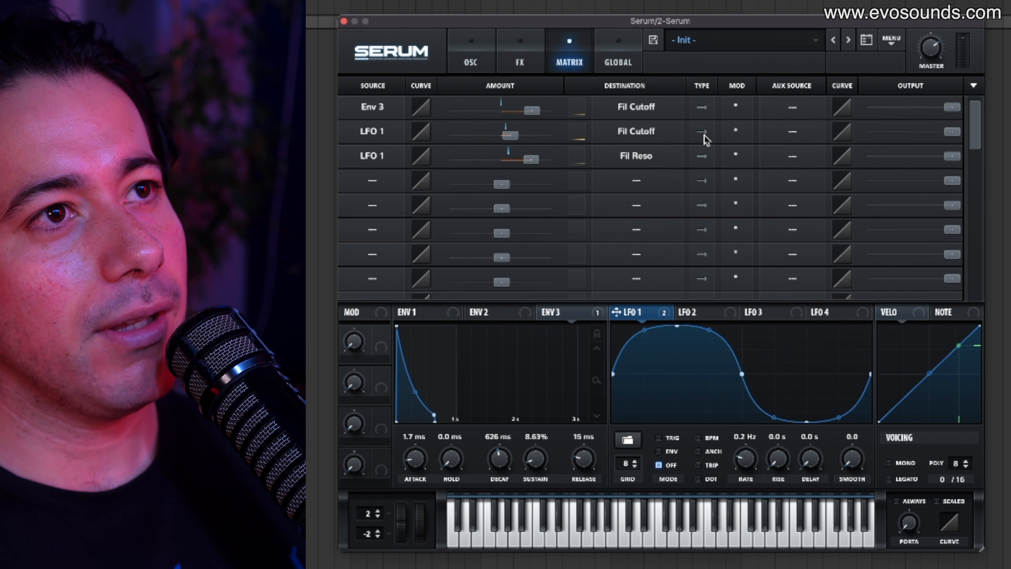
click(476, 65)
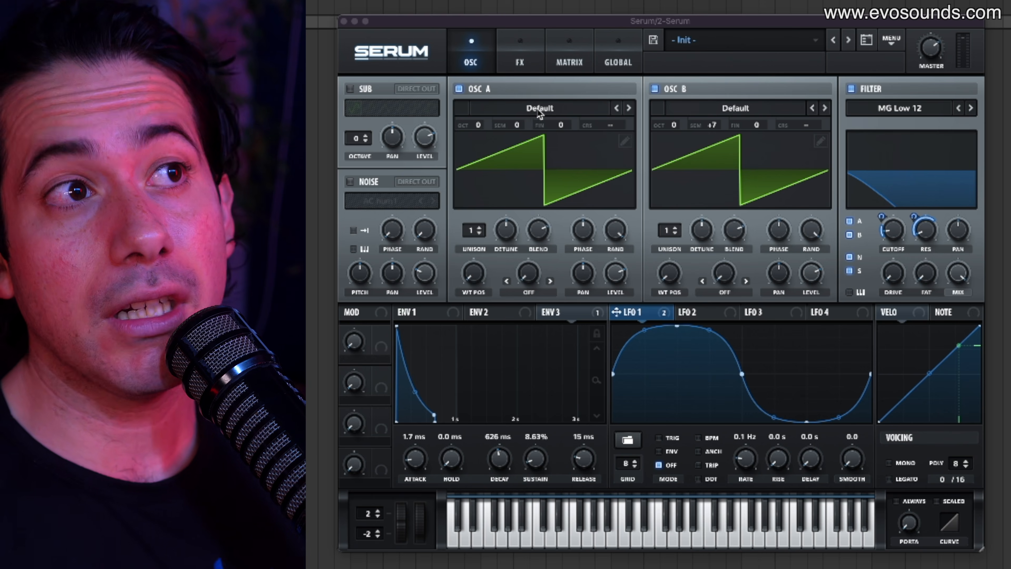
Load the Digital wavetable FFT_Animal 1 into oscillator A.
click(540, 110)
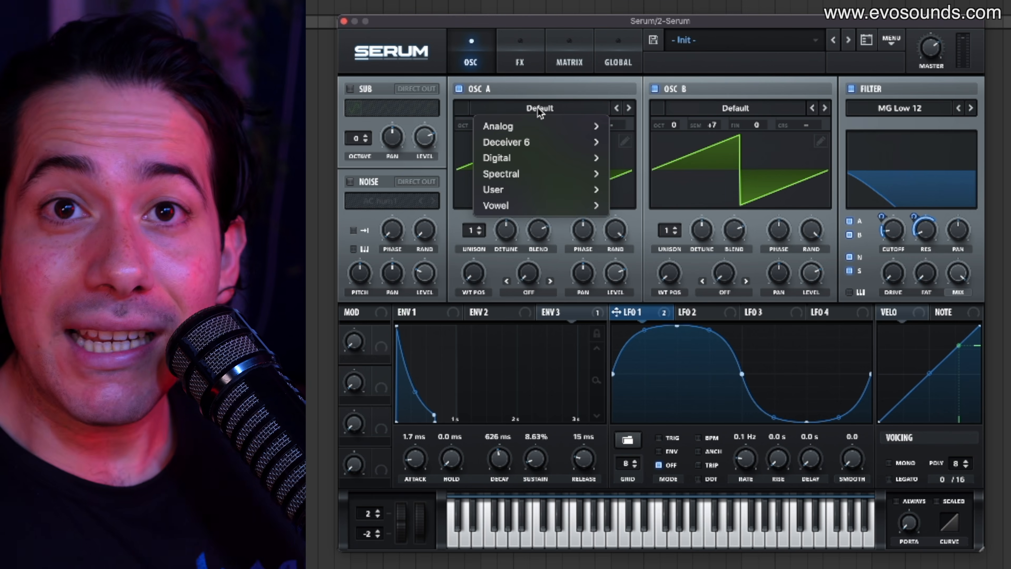
mouse_move(560, 166)
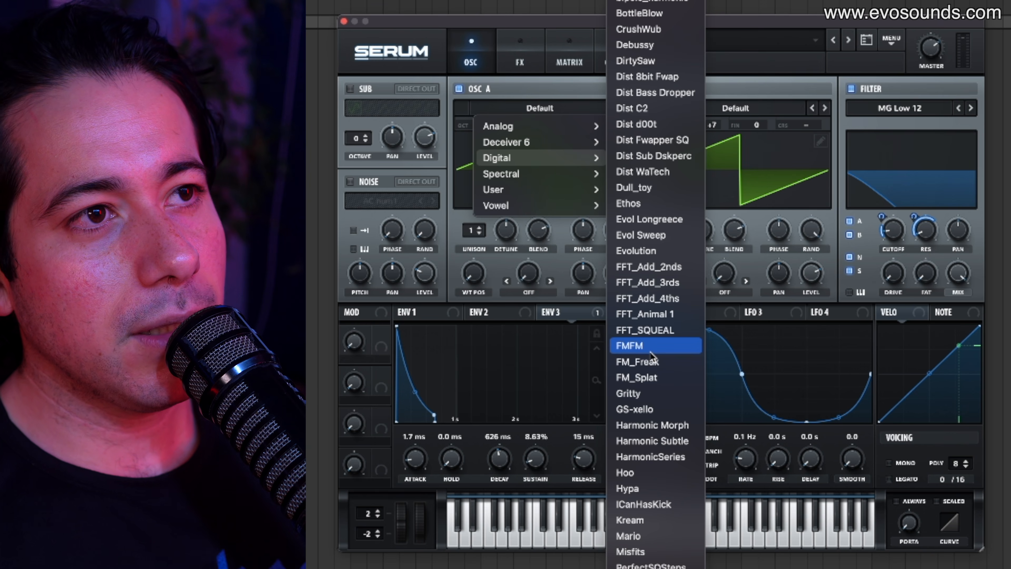
click(653, 565)
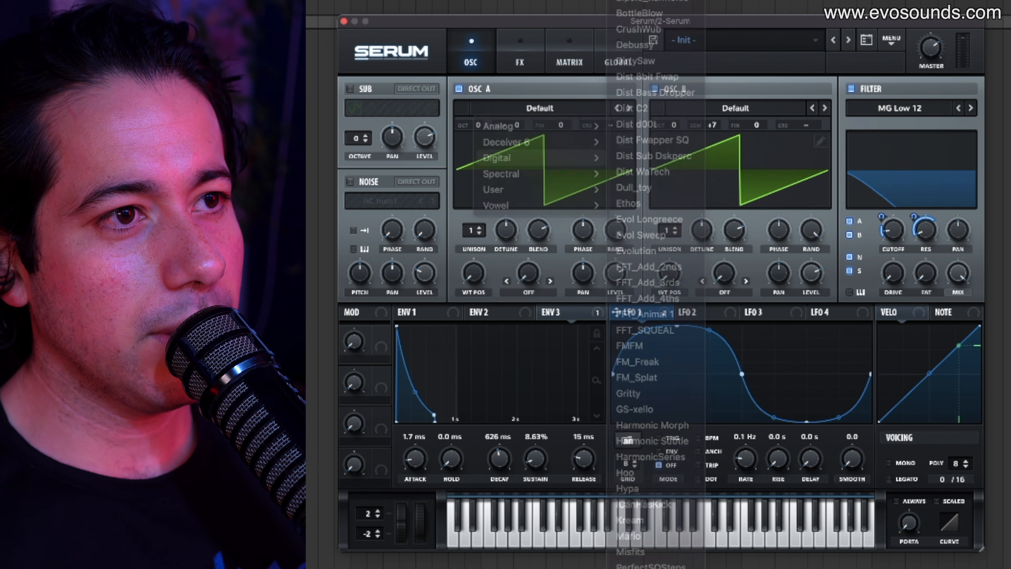
Load the Analog wavetable MsAw into oscillator B.
click(718, 103)
mouse_move(714, 130)
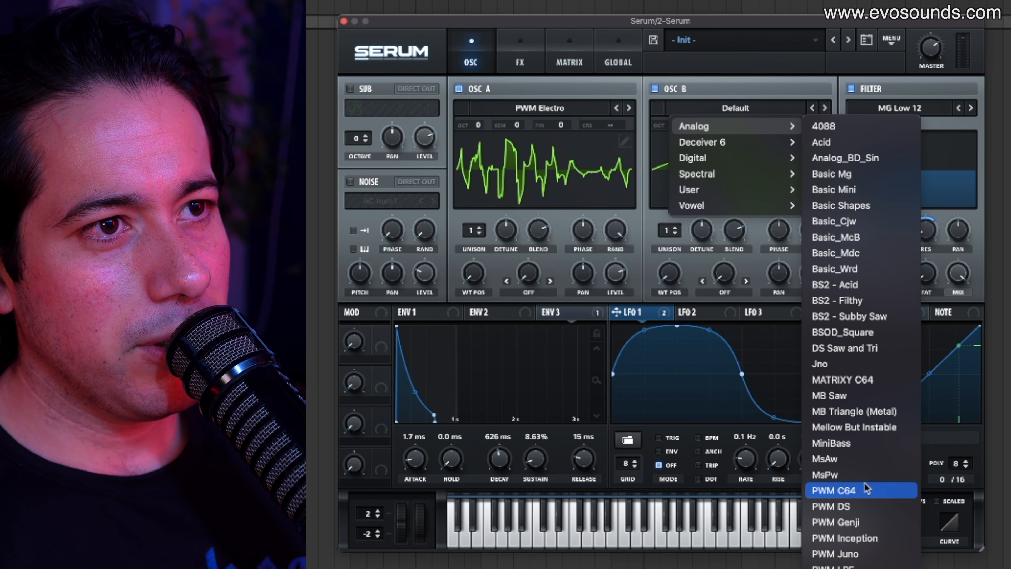
click(859, 462)
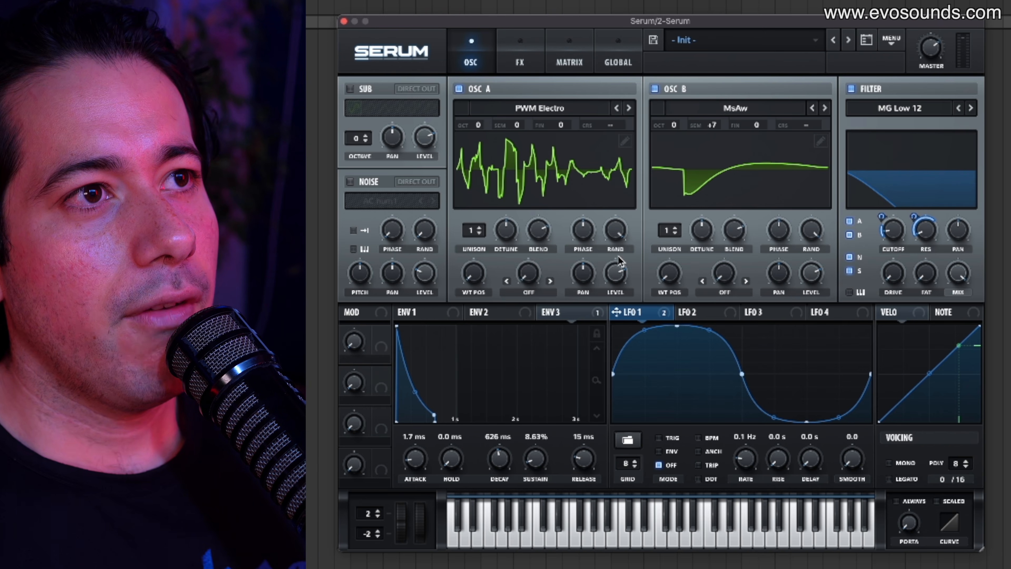
Enable the sub oscillator and give it the sawtooth waveform.
click(350, 88)
click(399, 107)
click(414, 107)
click(400, 108)
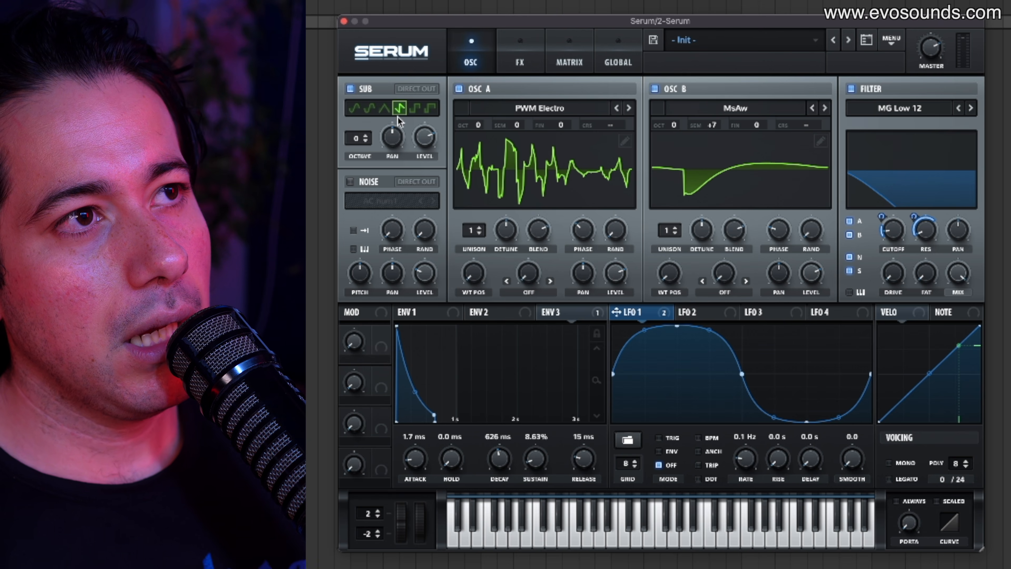
Raise oscillator A by 3 semitones and increase the filter's drive.
mouse_move(518, 131)
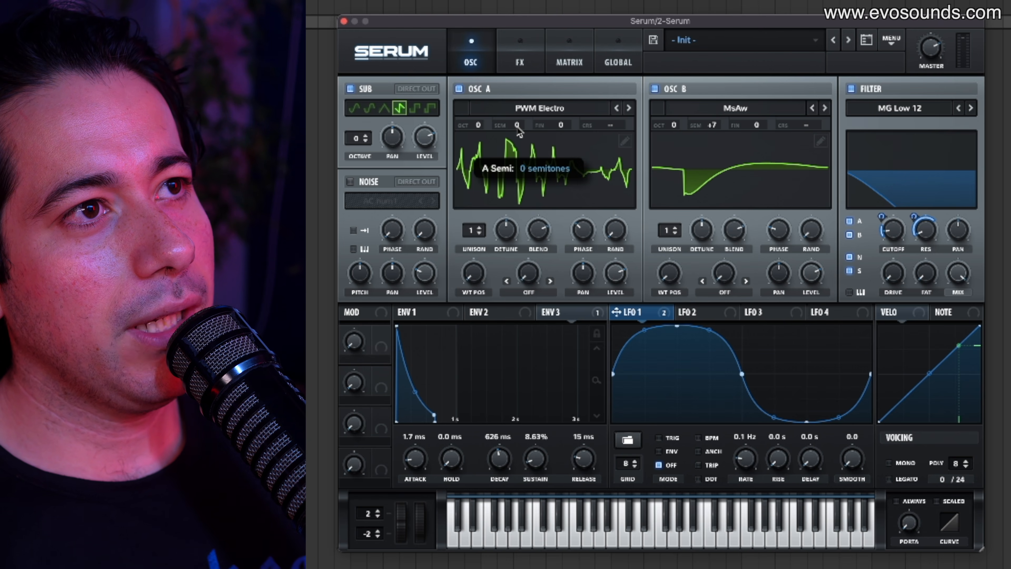
drag(517, 125, 525, 113)
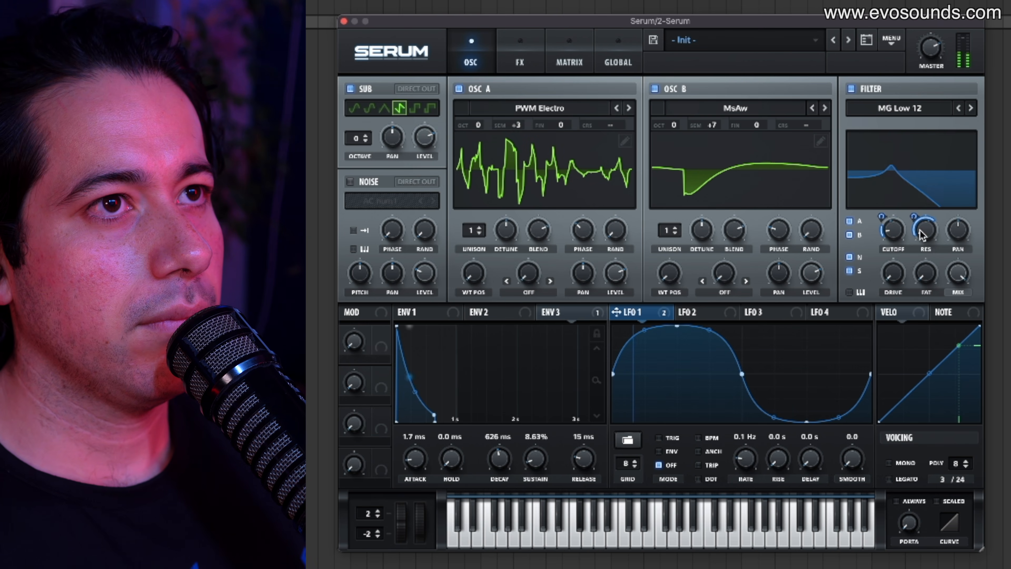
drag(897, 278, 902, 260)
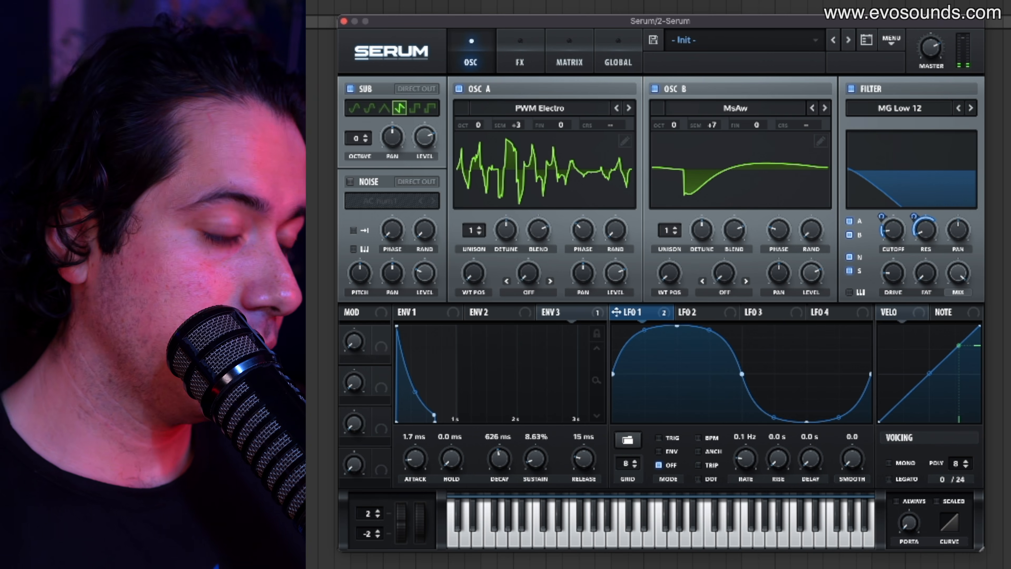
Load the Basic Shapes wavetable into oscillator A and advance its wavetable position to the saw shape.
click(515, 111)
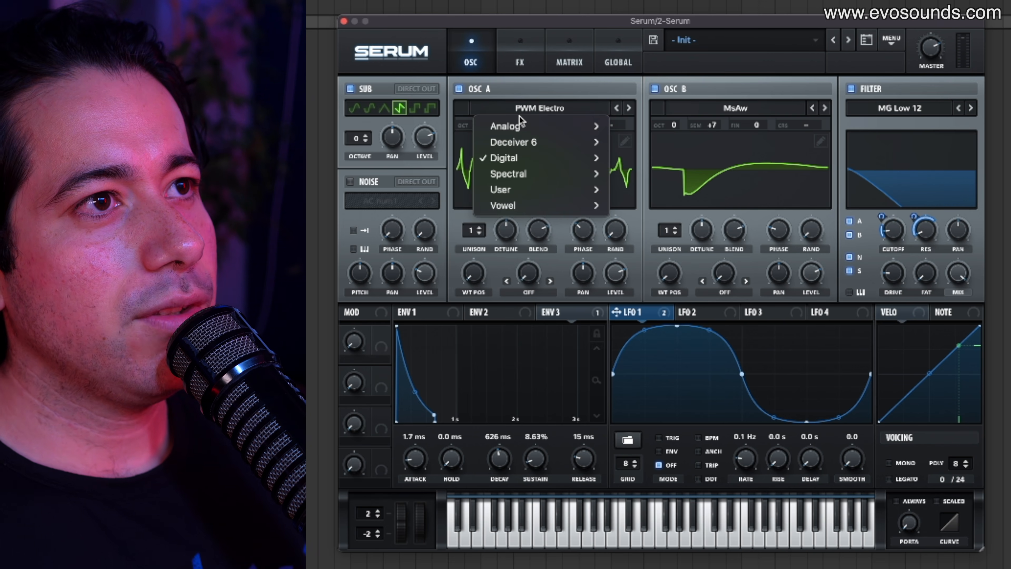
click(535, 241)
drag(466, 269, 466, 246)
Load the Analog wavetable Basic Shapes into oscillator B and advance its wavetable position to the saw shape.
click(727, 112)
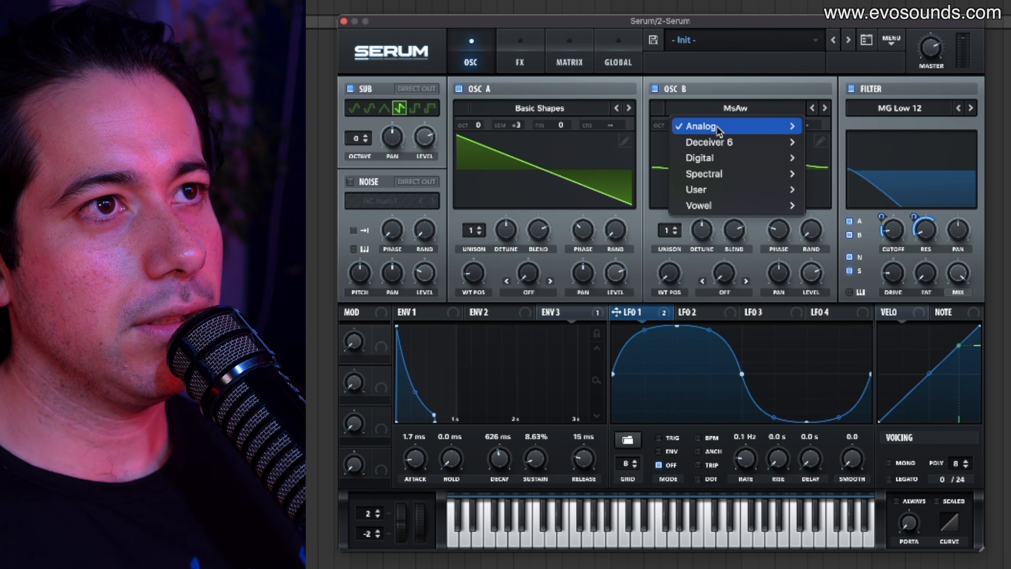
mouse_move(756, 140)
click(779, 217)
drag(672, 266, 680, 234)
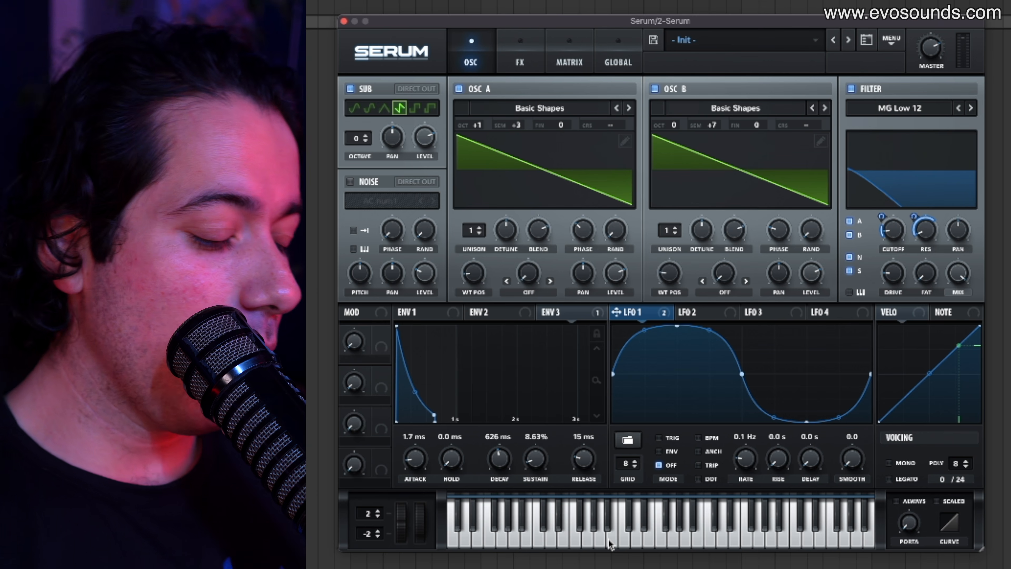
Reset oscillator A's semitone and octave offsets to 0 and turn off the sub oscillator.
key(space)
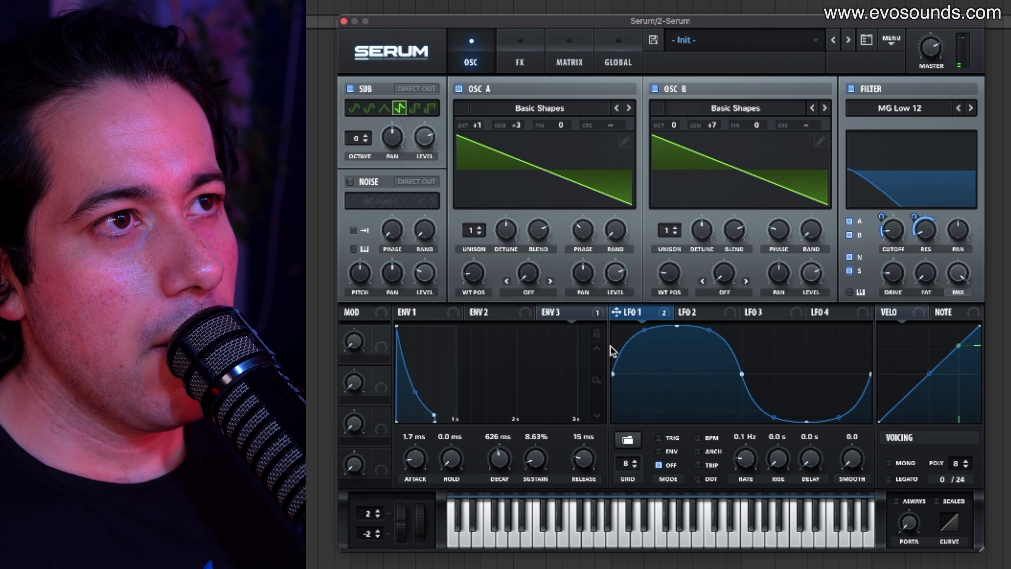
drag(513, 124, 514, 117)
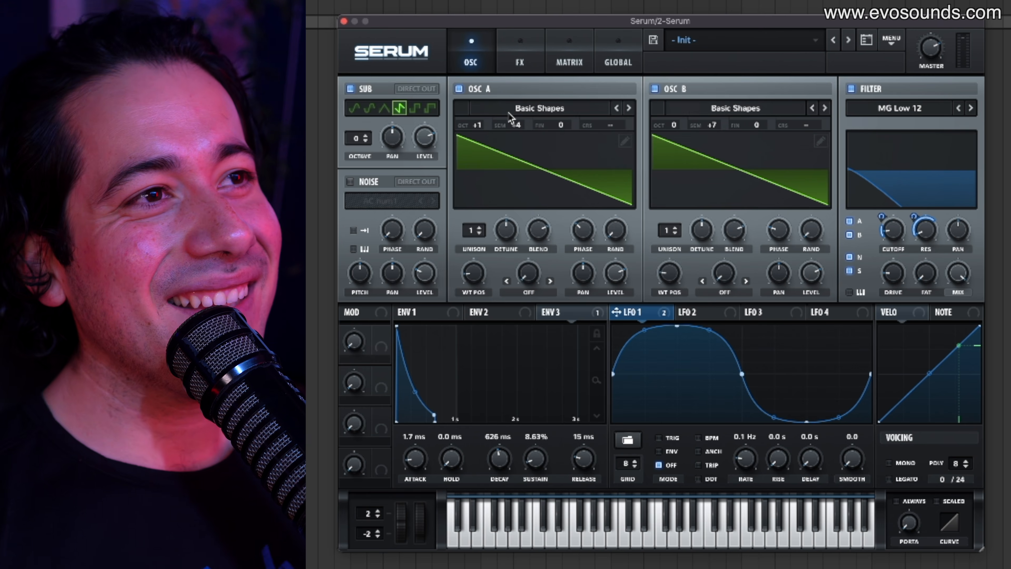
drag(516, 126, 523, 167)
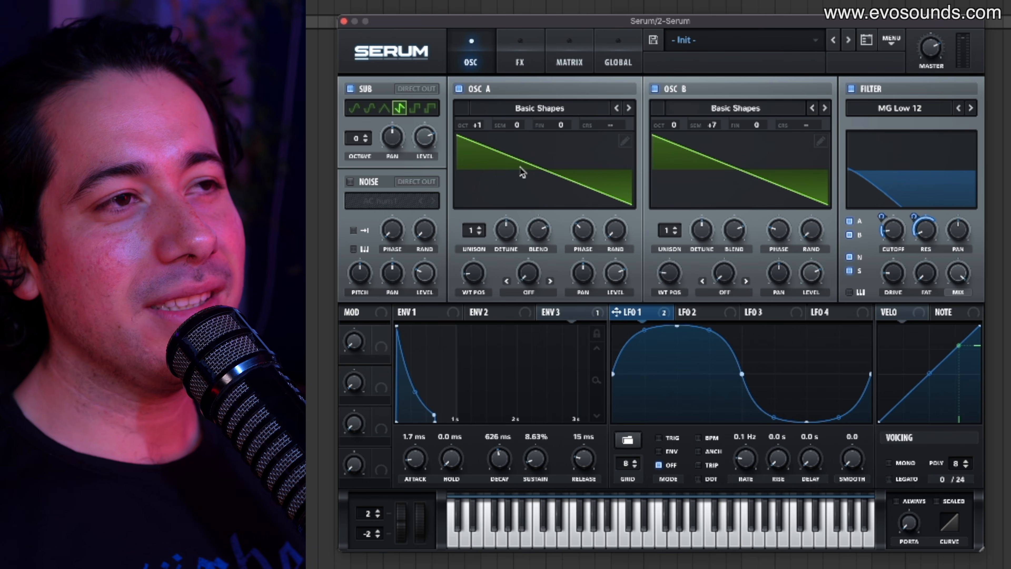
click(365, 90)
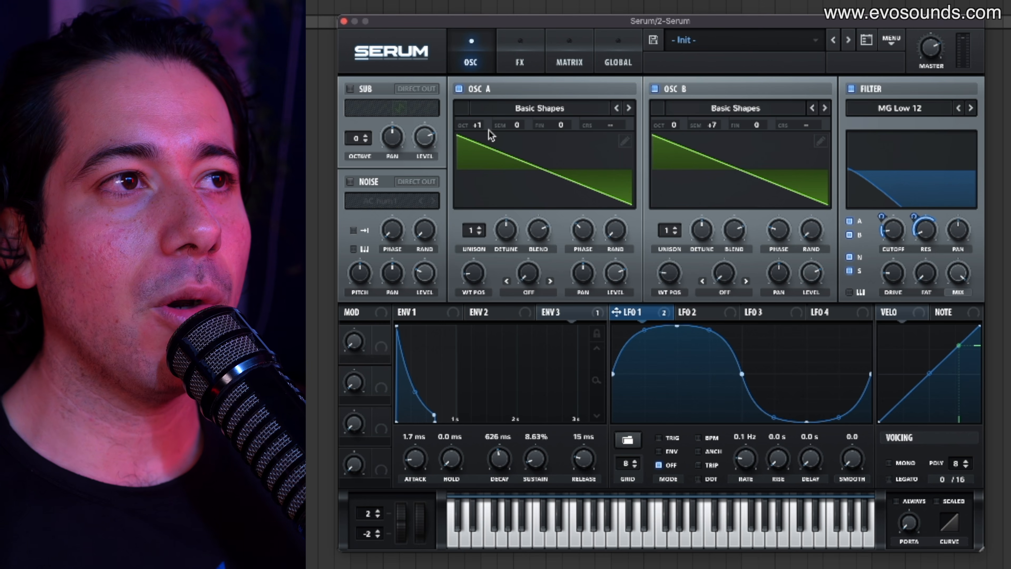
drag(485, 124, 487, 145)
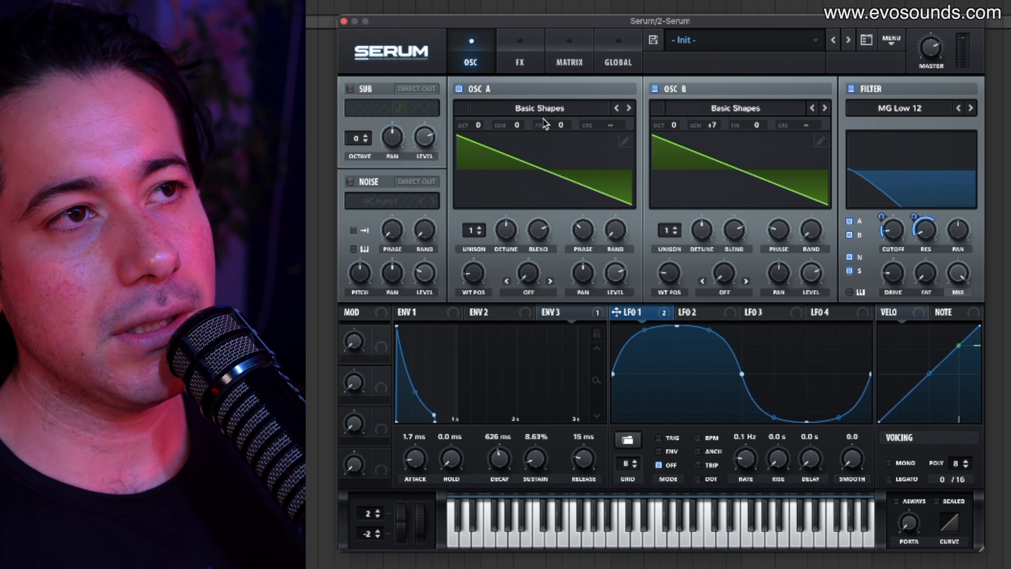
Add a Filter module to the effects chain and lower its cutoff.
click(519, 61)
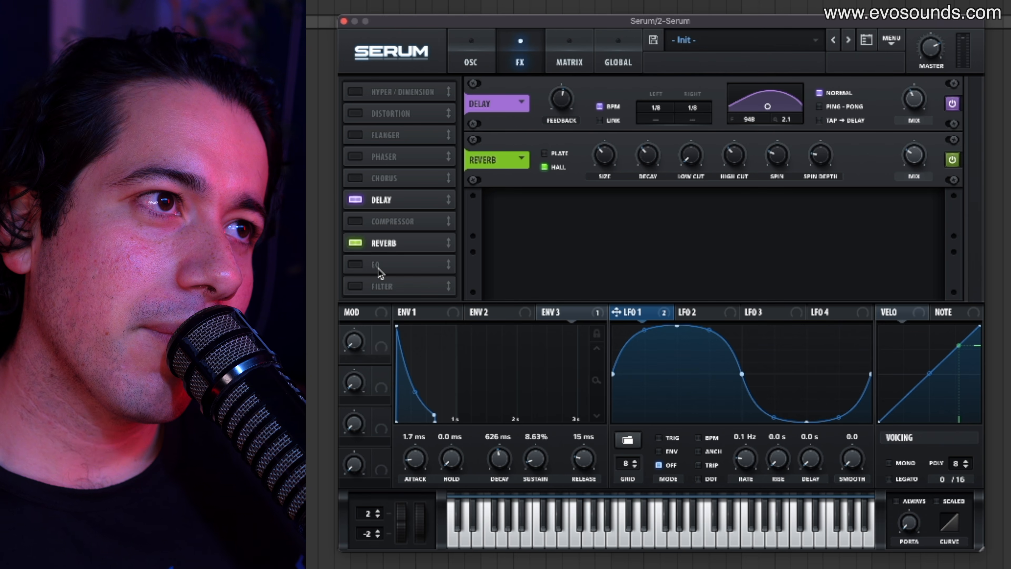
click(356, 286)
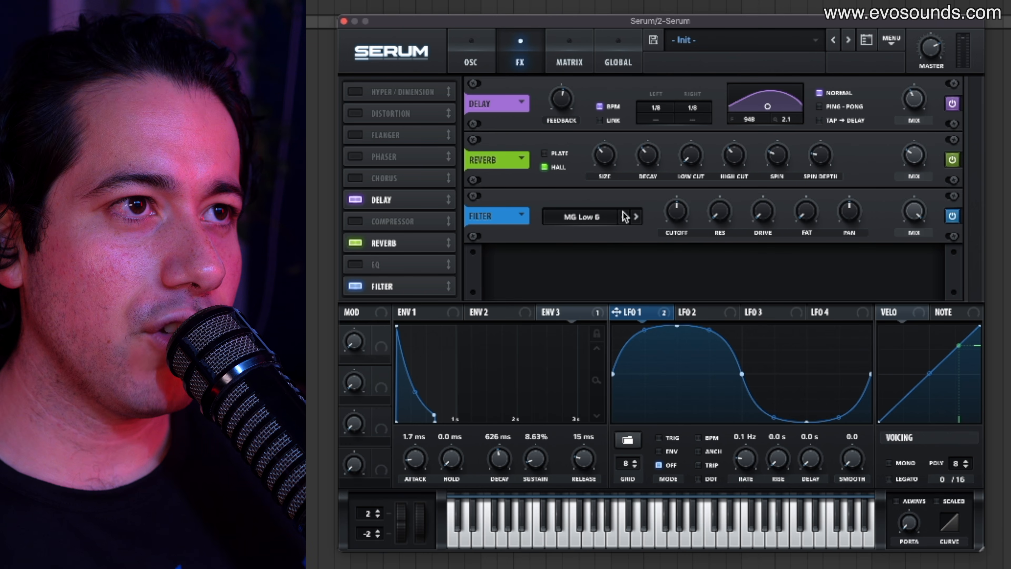
drag(669, 210, 668, 221)
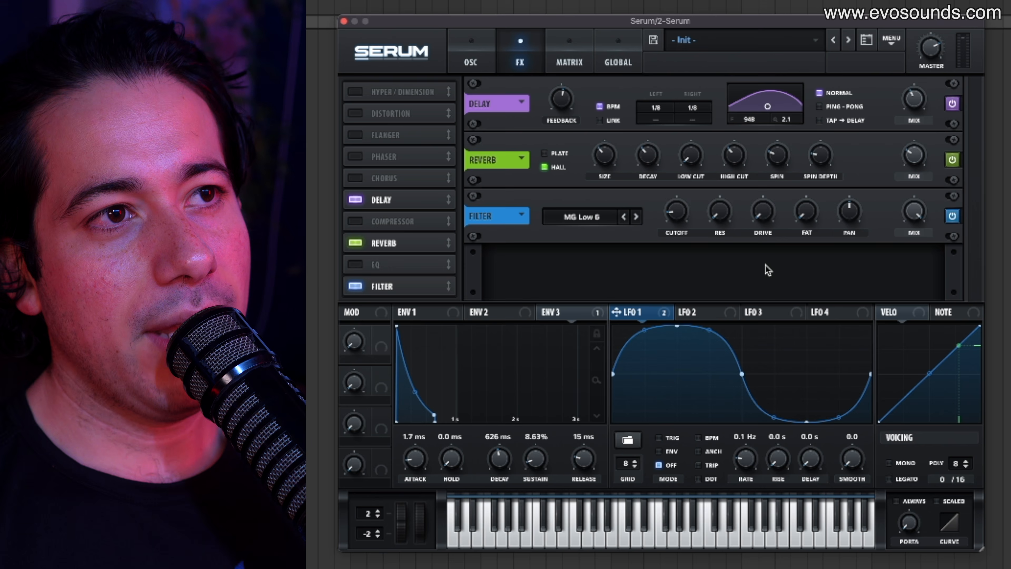
Assign LFO 2 to the effects filter's cutoff and draw an uneven stepped pattern as its shape.
click(717, 313)
drag(717, 313, 674, 225)
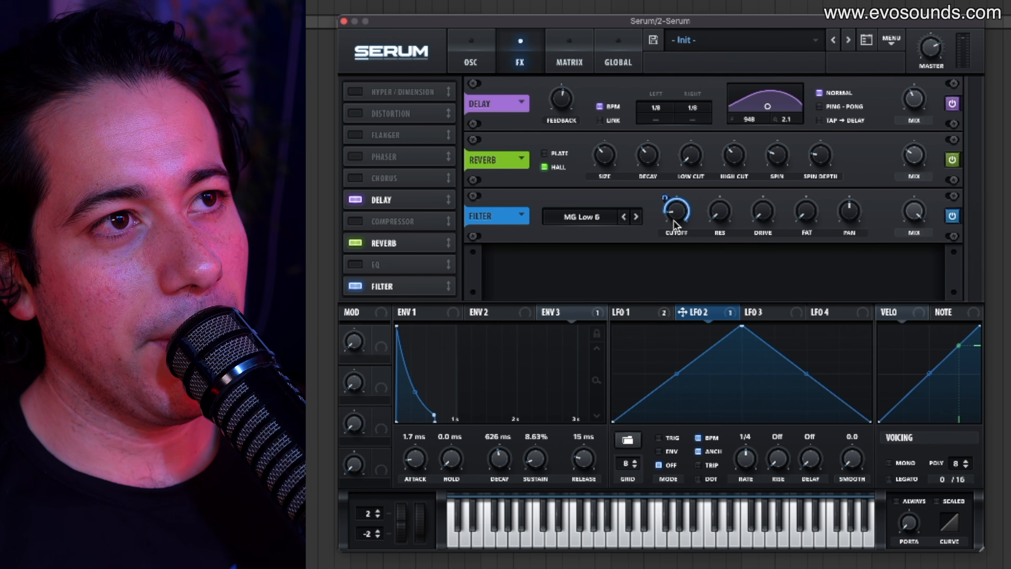
mouse_move(628, 406)
mouse_down()
mouse_move(633, 432)
mouse_move(654, 382)
mouse_up()
mouse_move(709, 403)
mouse_down()
mouse_move(695, 408)
mouse_move(721, 359)
mouse_move(749, 426)
mouse_move(765, 435)
mouse_move(809, 338)
mouse_move(823, 331)
mouse_up()
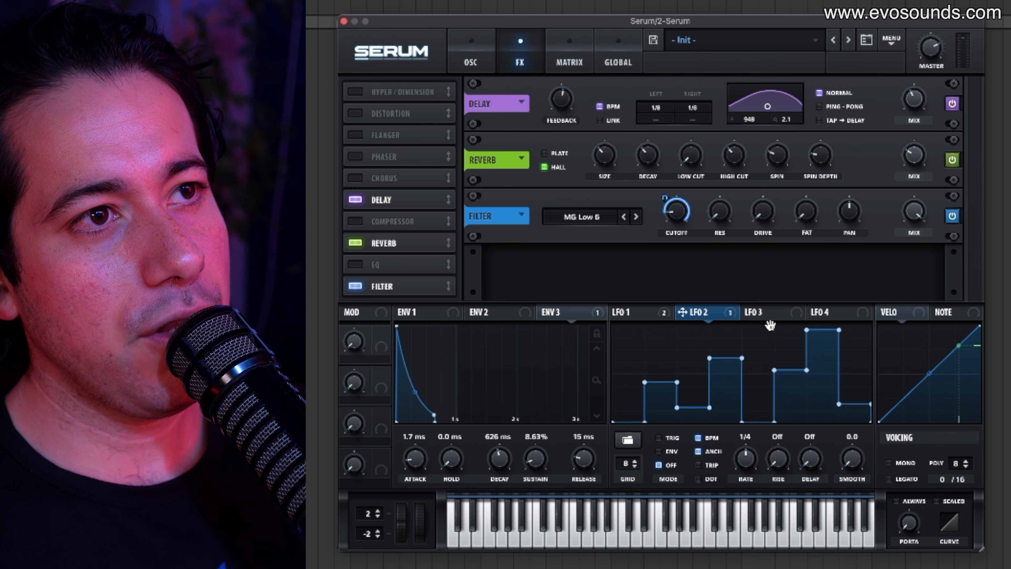
drag(705, 318, 674, 226)
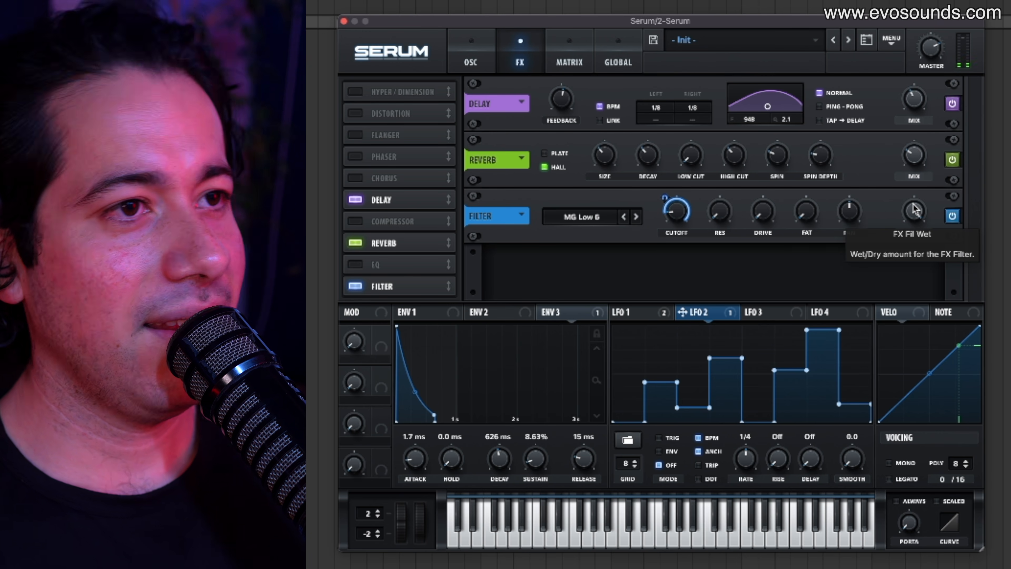
Assign LFO 3 to the effects filter's cutoff and reshape it into a rising ramp across the full cycle.
click(767, 313)
drag(767, 312, 670, 214)
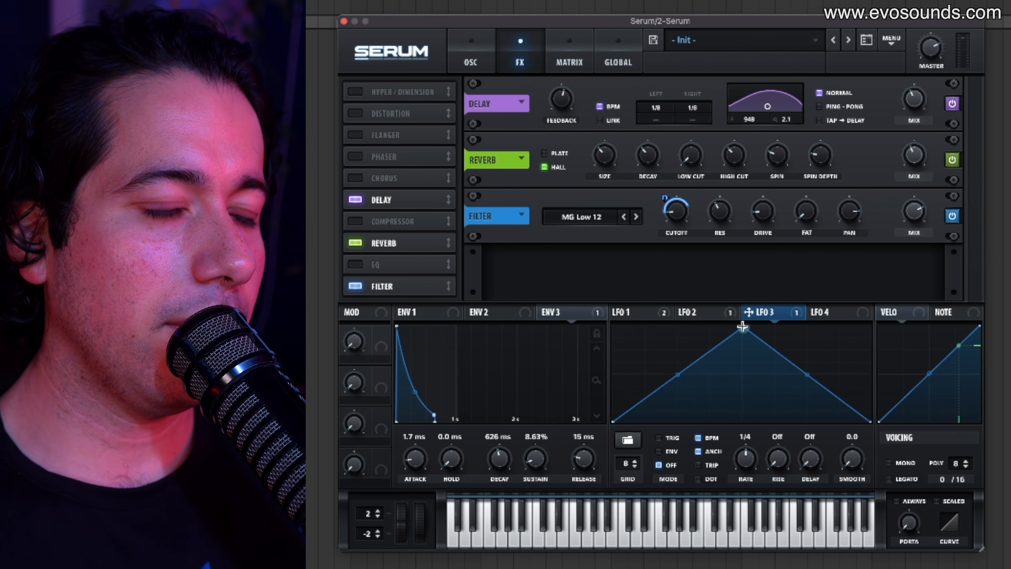
drag(742, 326, 932, 287)
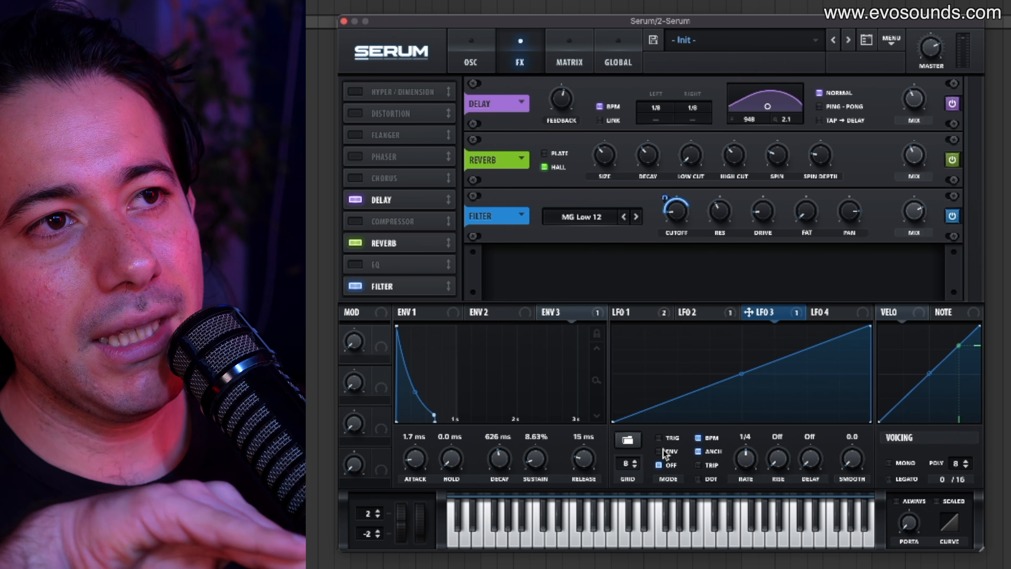
mouse_move(664, 454)
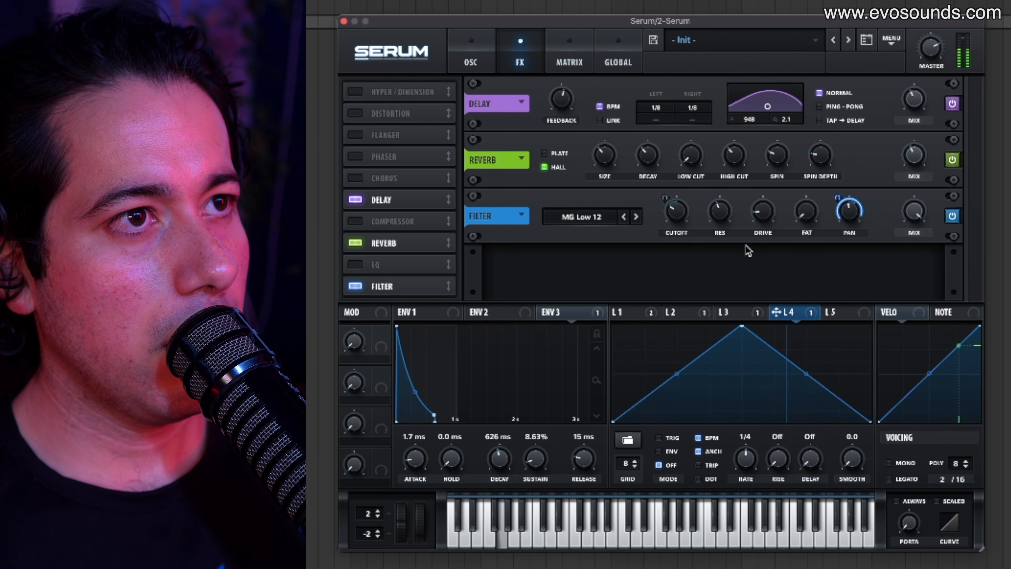
Change the effects filter's type to Band 12.
click(598, 217)
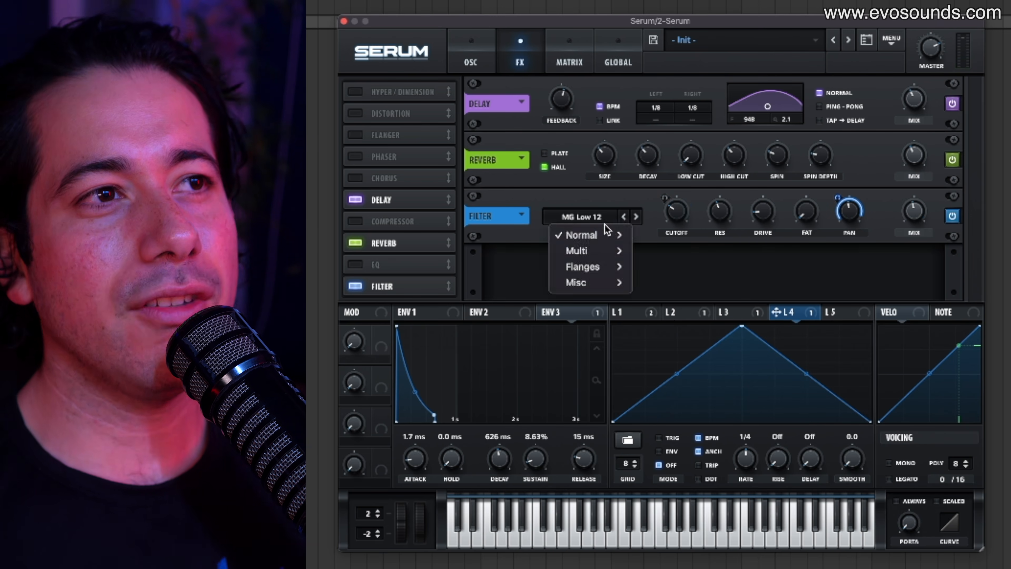
mouse_move(585, 235)
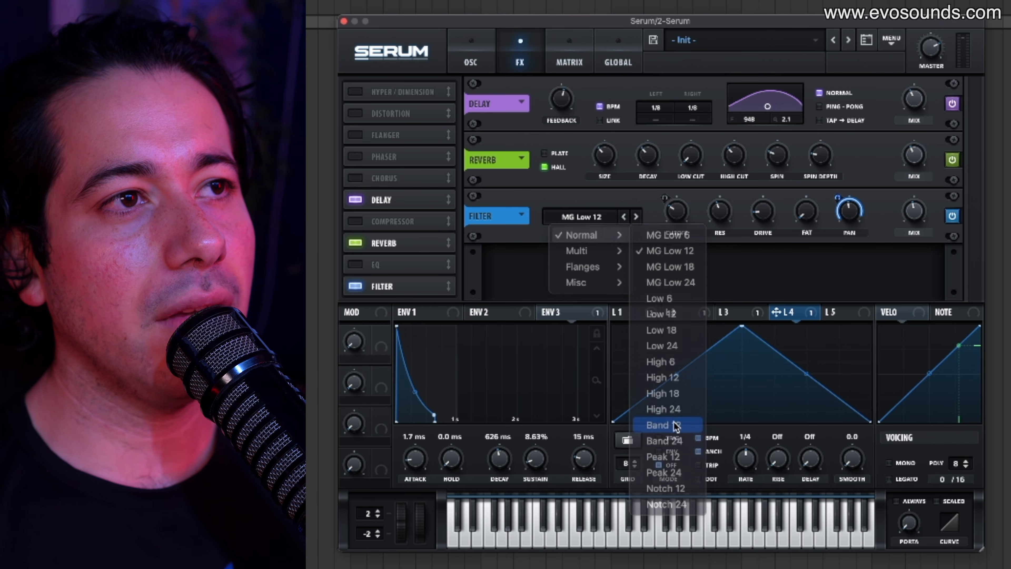
click(661, 424)
mouse_move(661, 306)
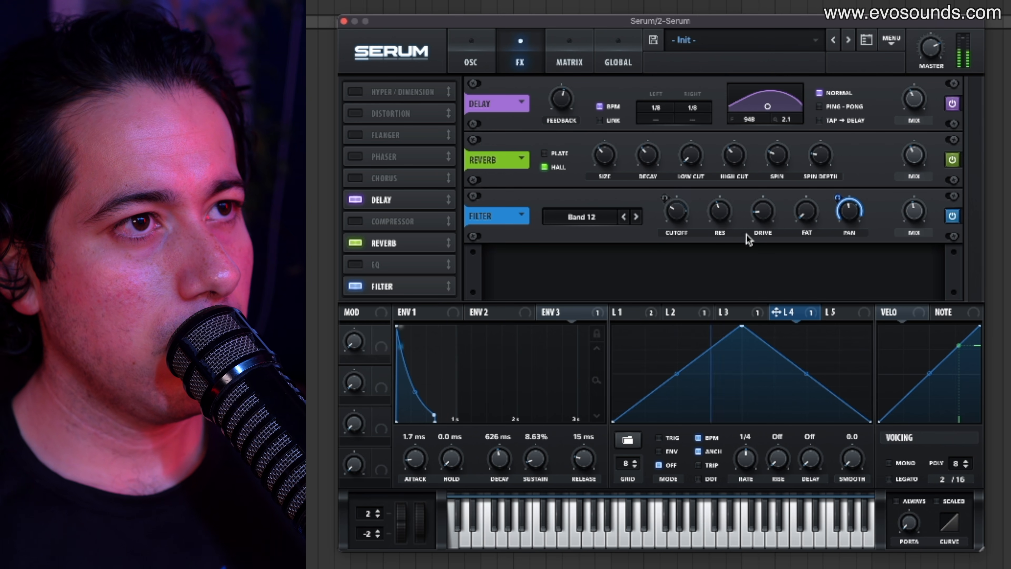
Return to the effects chain and reduce LFO 4's modulation amount on the filter pan.
mouse_move(723, 236)
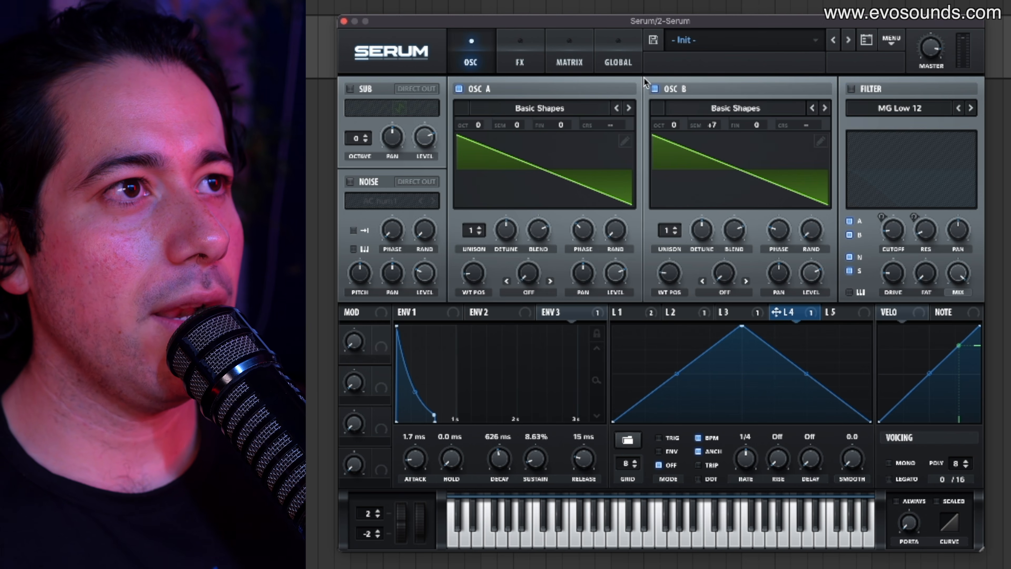
click(542, 59)
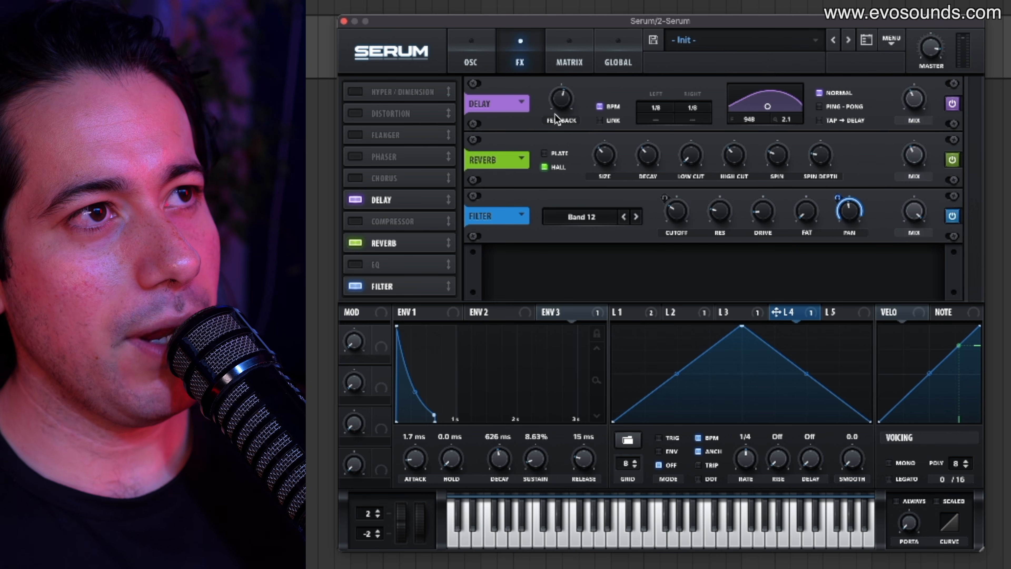
drag(836, 196, 840, 201)
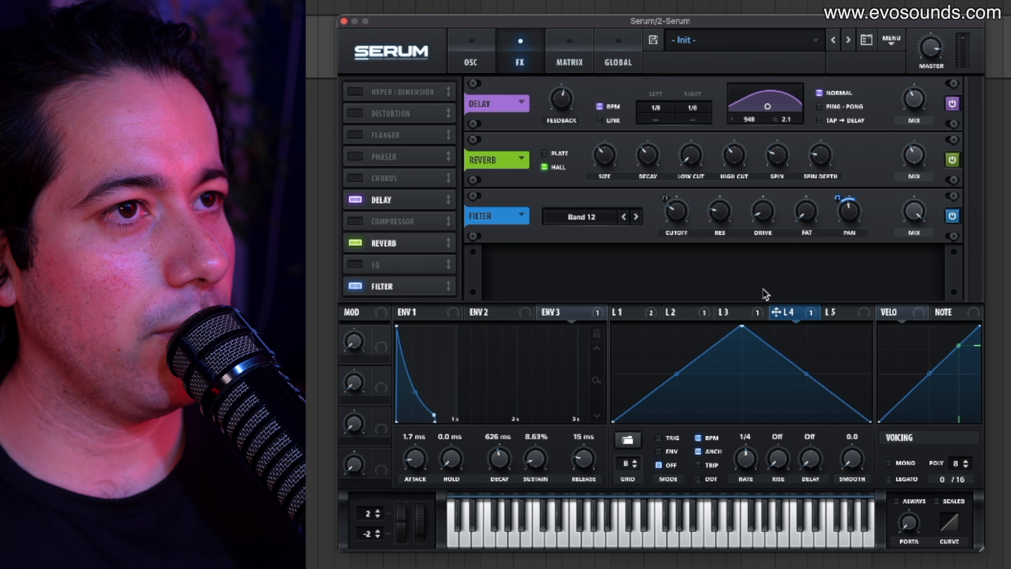
Move LFO 3's peak back to about one third of the cycle to form a lopsided triangle.
click(729, 317)
click(776, 315)
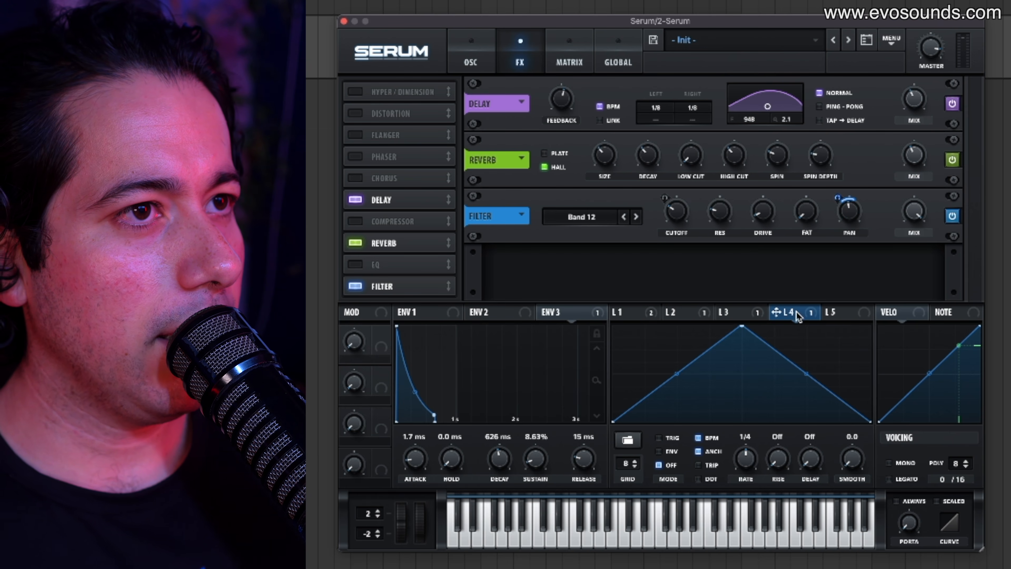
click(757, 314)
drag(864, 334, 700, 334)
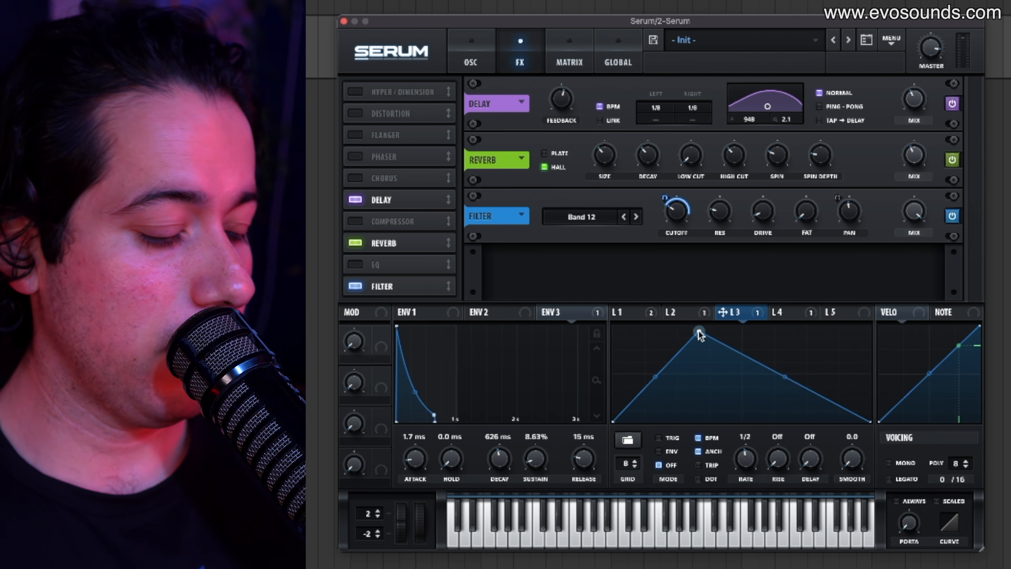
Play back the patch to check the filter modulation and bring up LFO 4's shape.
key(space)
key(space)
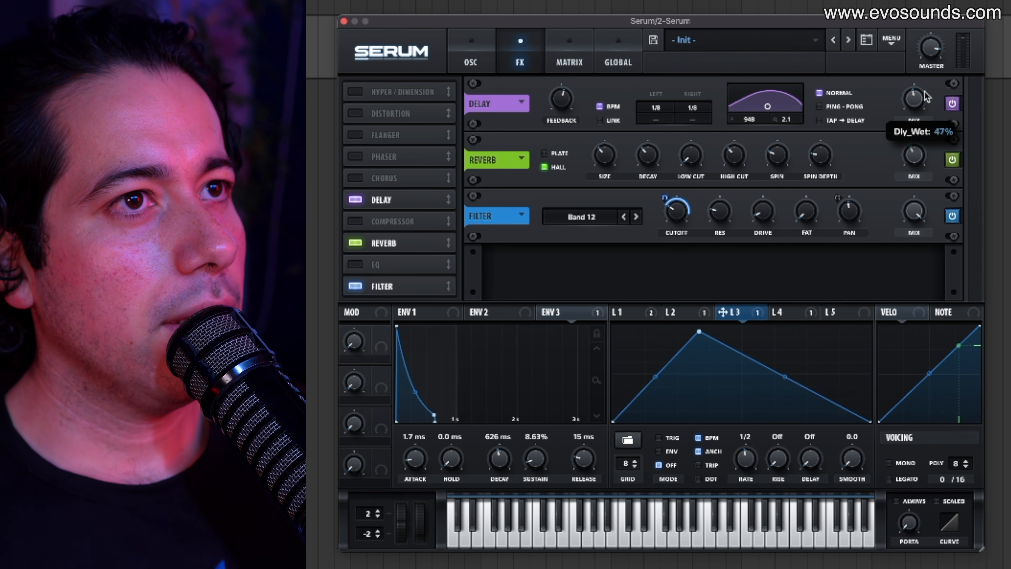
key(space)
key(space)
key(space)
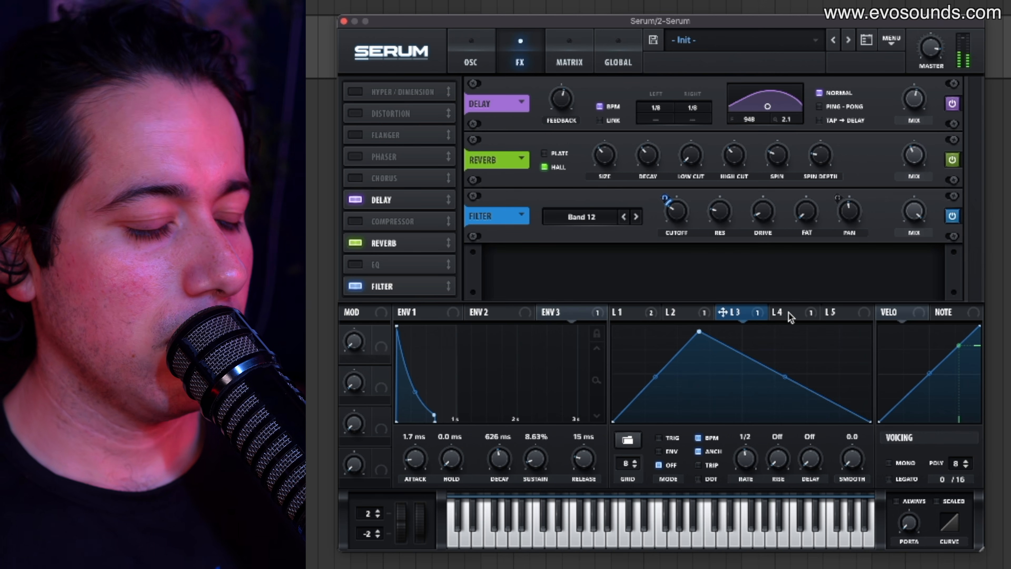
key(space)
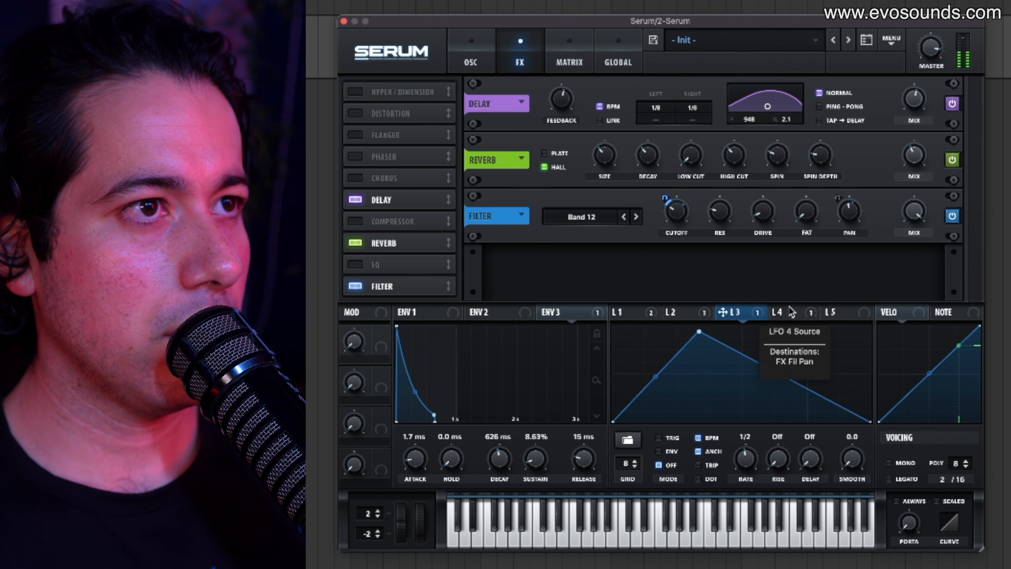
click(791, 311)
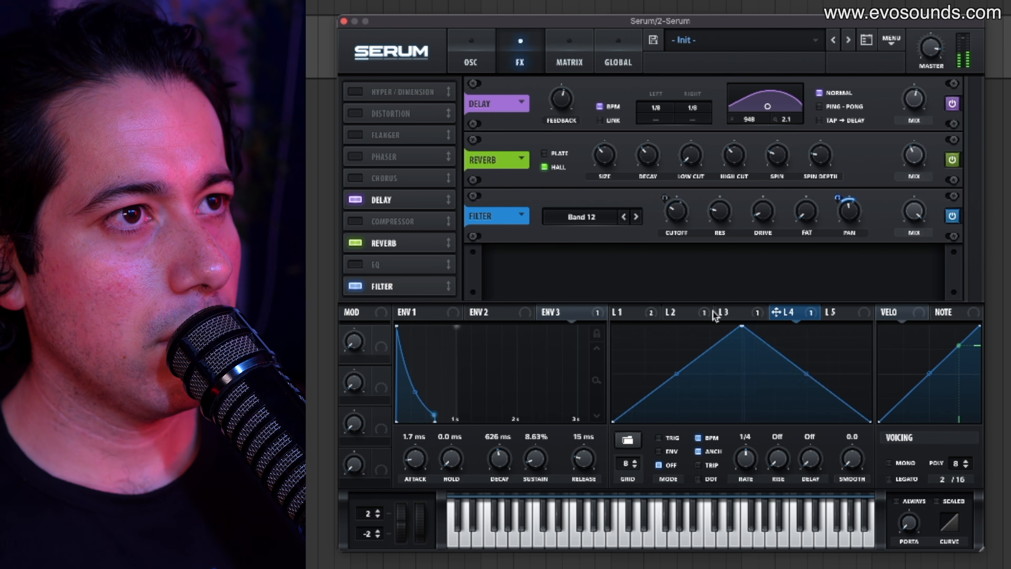
Play the patch and slow LFO 2's rate to 1/2.
click(705, 312)
drag(758, 458, 767, 431)
key(space)
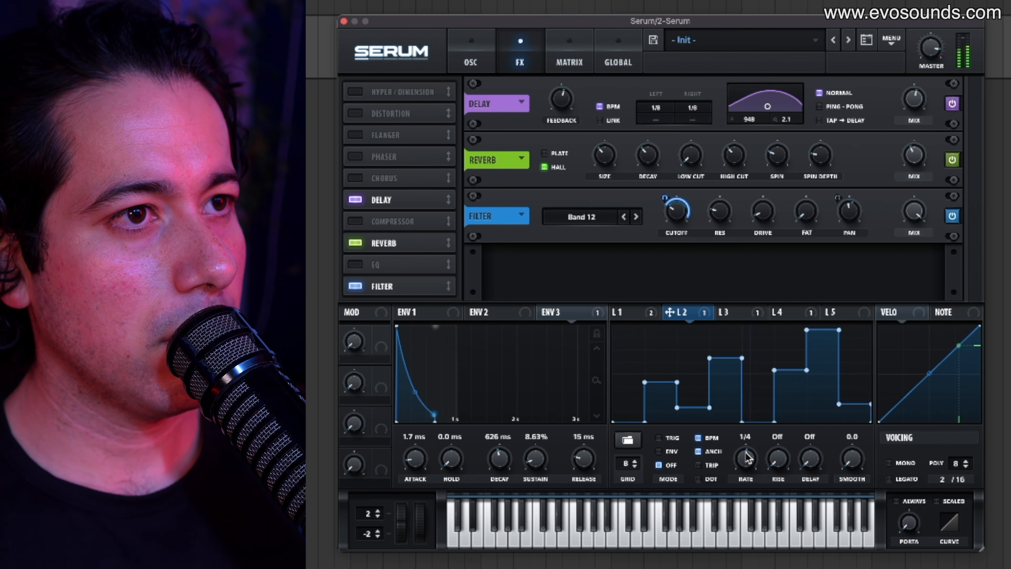
mouse_move(744, 464)
mouse_down()
mouse_move(739, 474)
mouse_move(743, 454)
mouse_up()
Enable EQ and Distortion, move Distortion to the end of the effects chain, and set it to Downsample with a reduced mix.
click(376, 114)
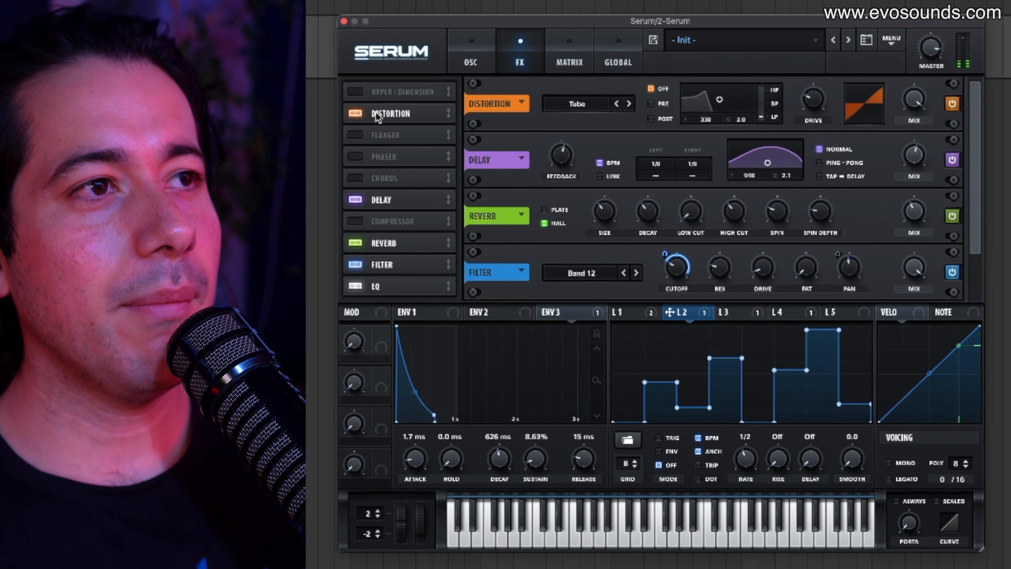
drag(377, 113, 407, 289)
click(595, 276)
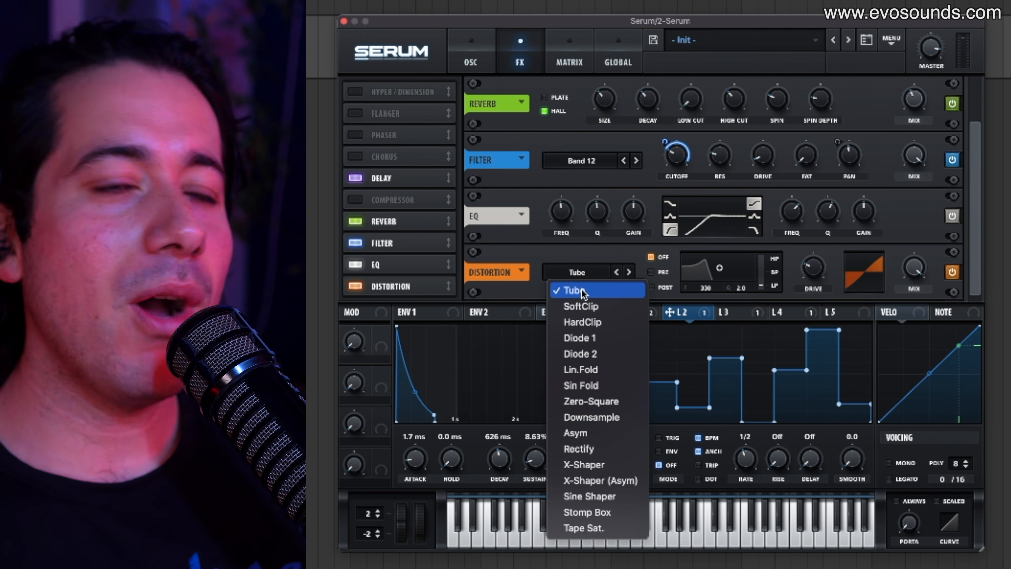
click(626, 417)
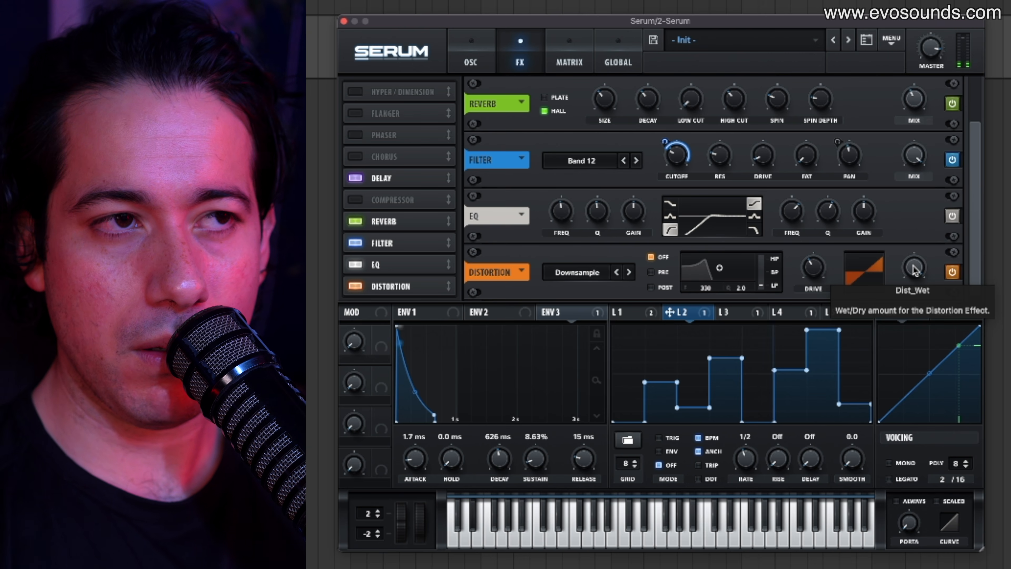
drag(915, 269, 909, 375)
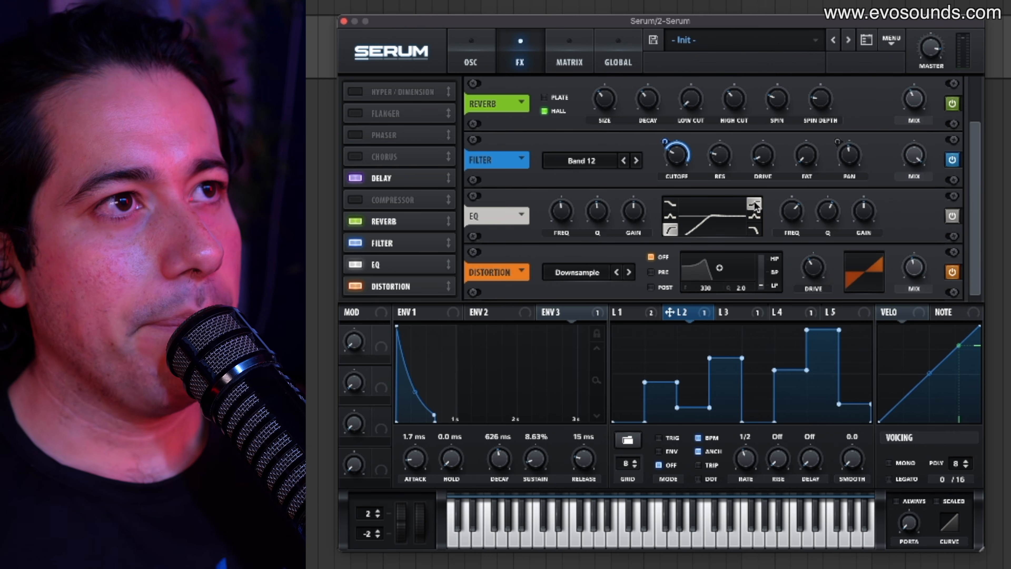
Load the Phase Werb [SL] wavetable into both oscillators and raise their wavetable positions, with oscillator B at about 125.
click(493, 56)
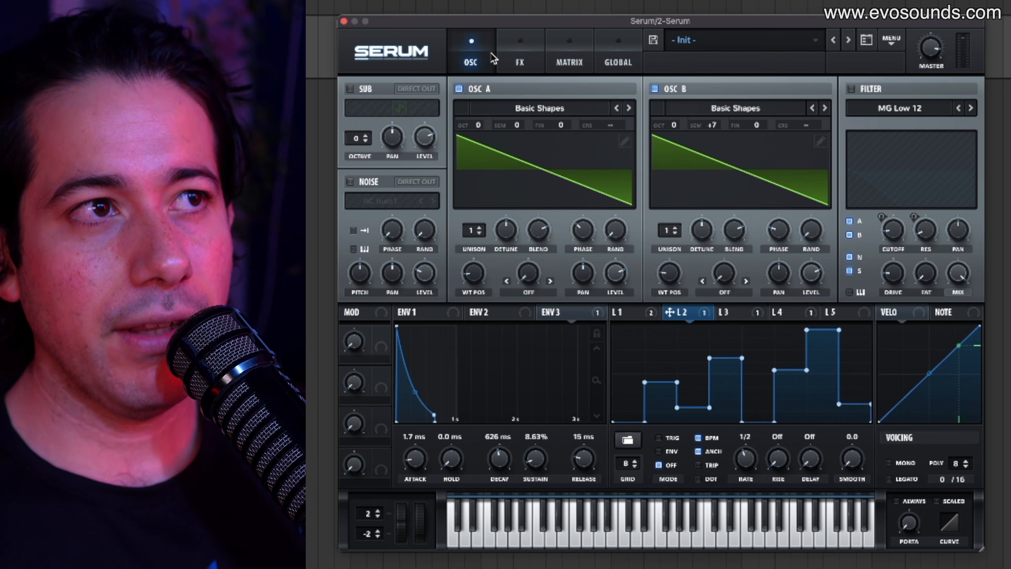
click(506, 106)
mouse_move(514, 219)
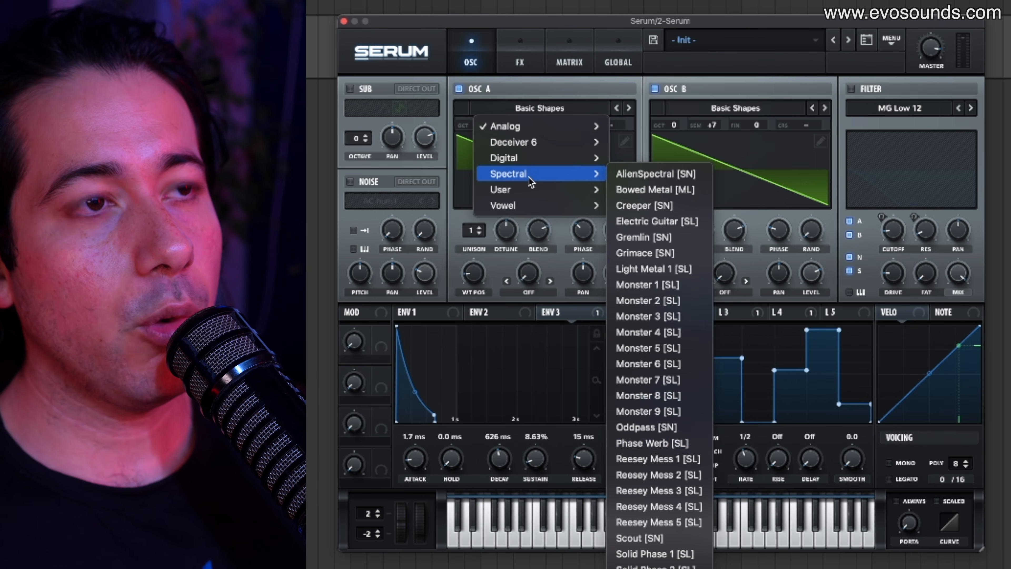
click(661, 441)
click(709, 108)
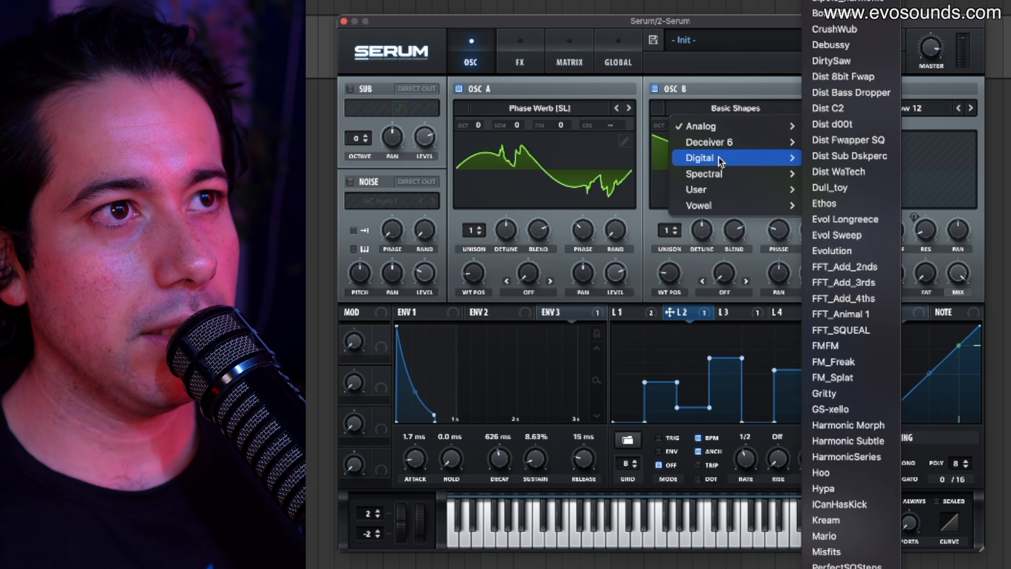
mouse_move(727, 174)
click(826, 450)
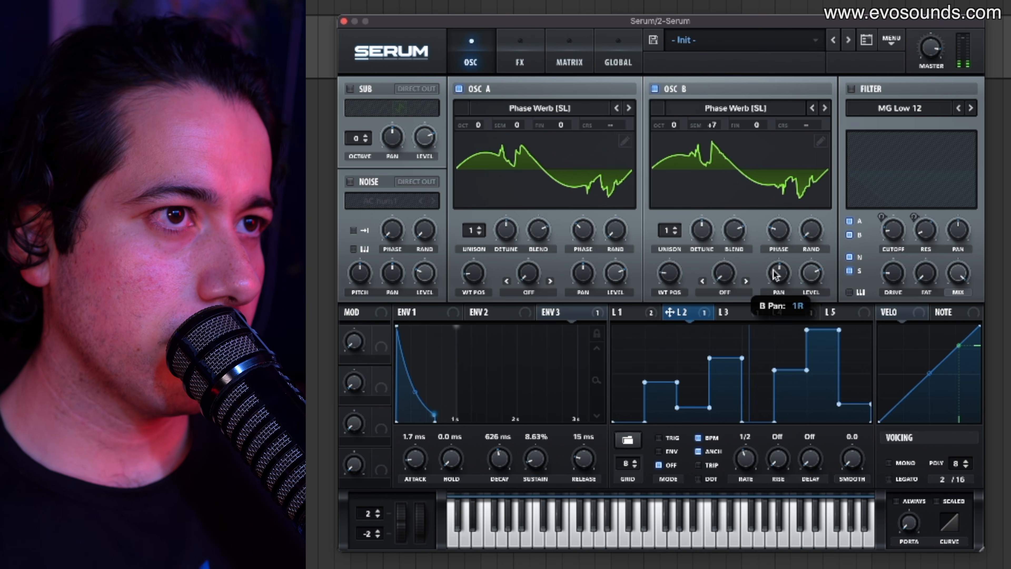
drag(669, 274, 684, 247)
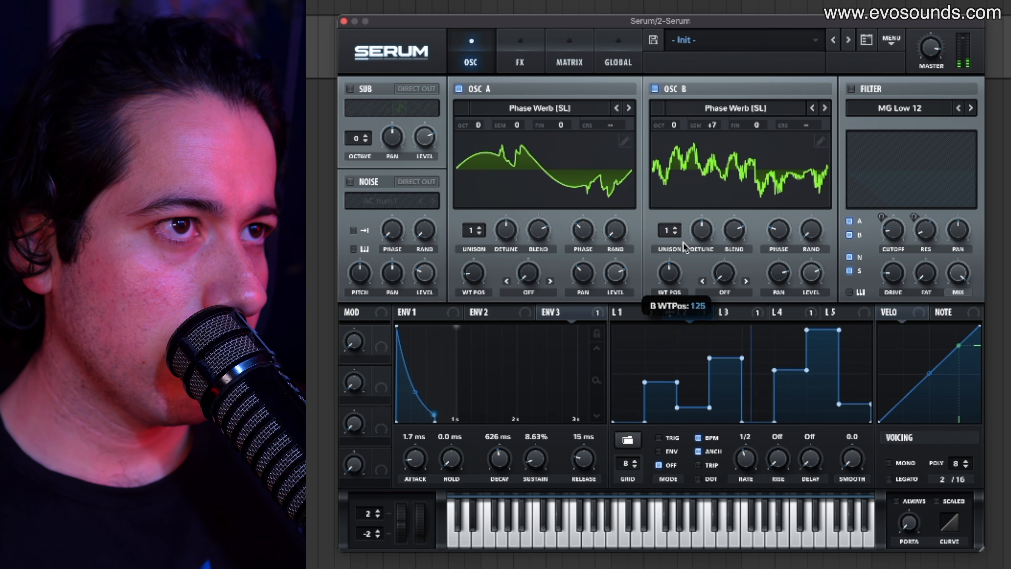
drag(474, 273, 478, 255)
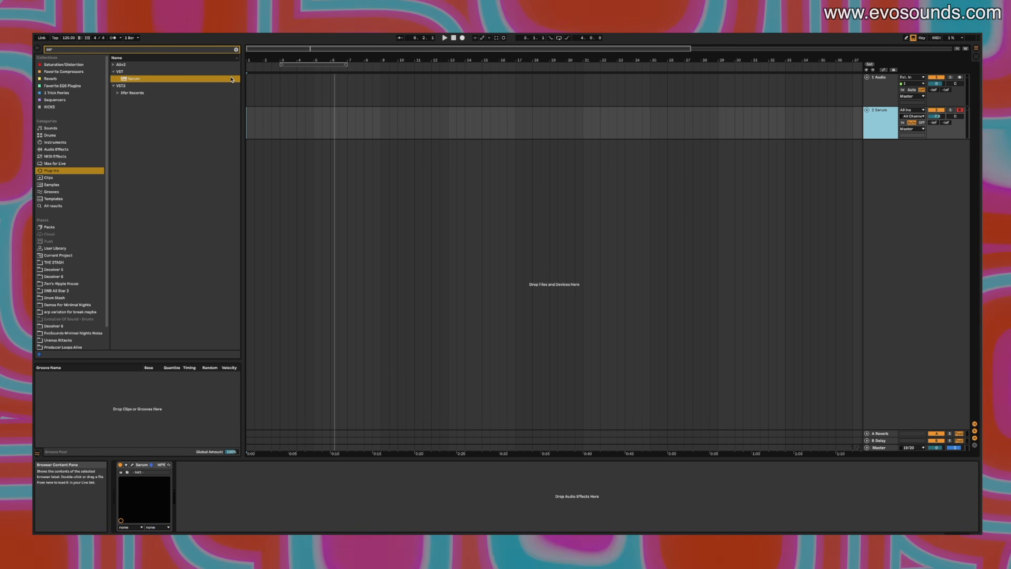
Switch to Ableton Live, find the Korg M1 VST3, load it onto a new MIDI track and open its sound browser.
click(235, 50)
text(korg)
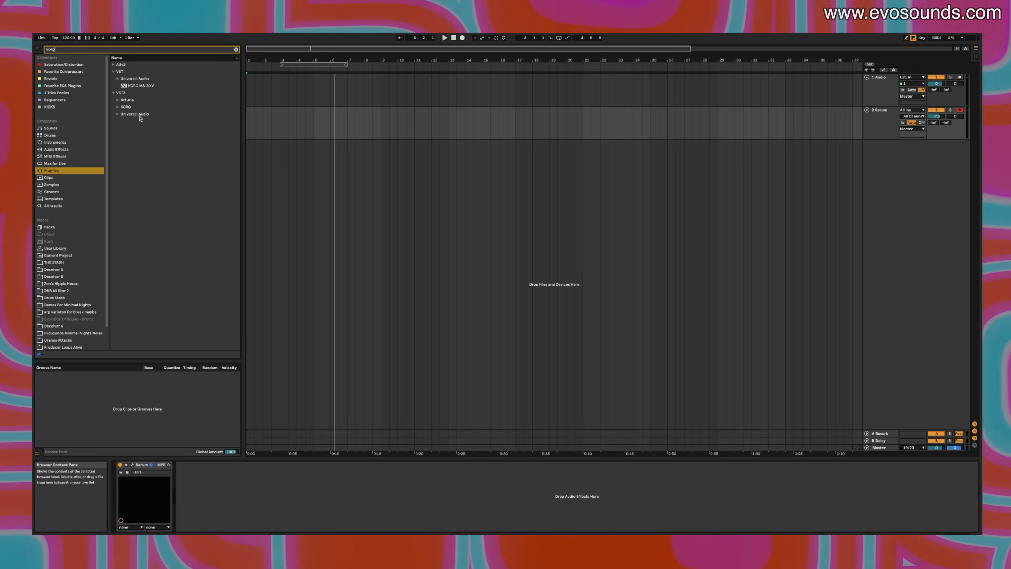
click(122, 107)
drag(131, 100, 196, 169)
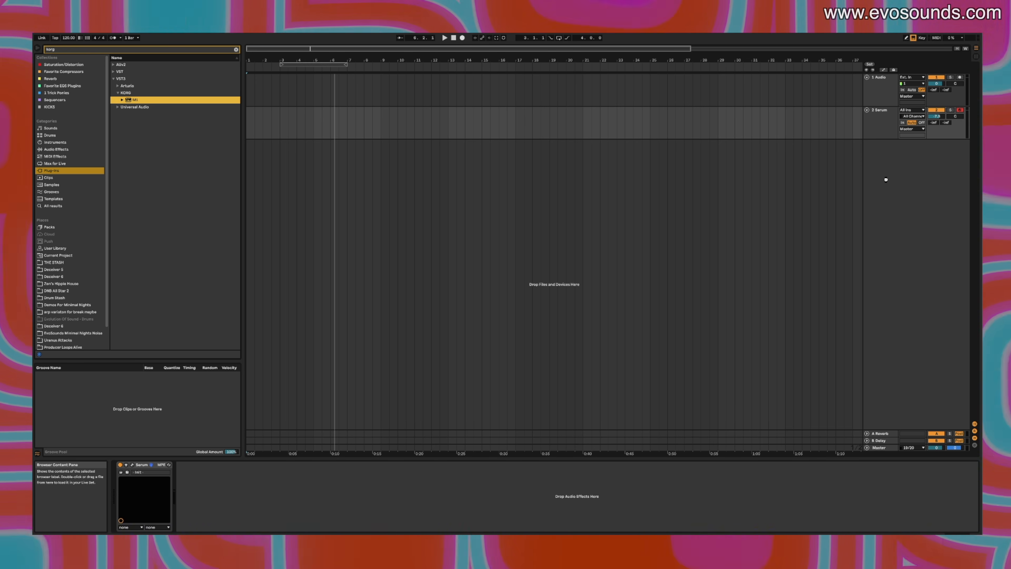
drag(886, 179, 887, 180)
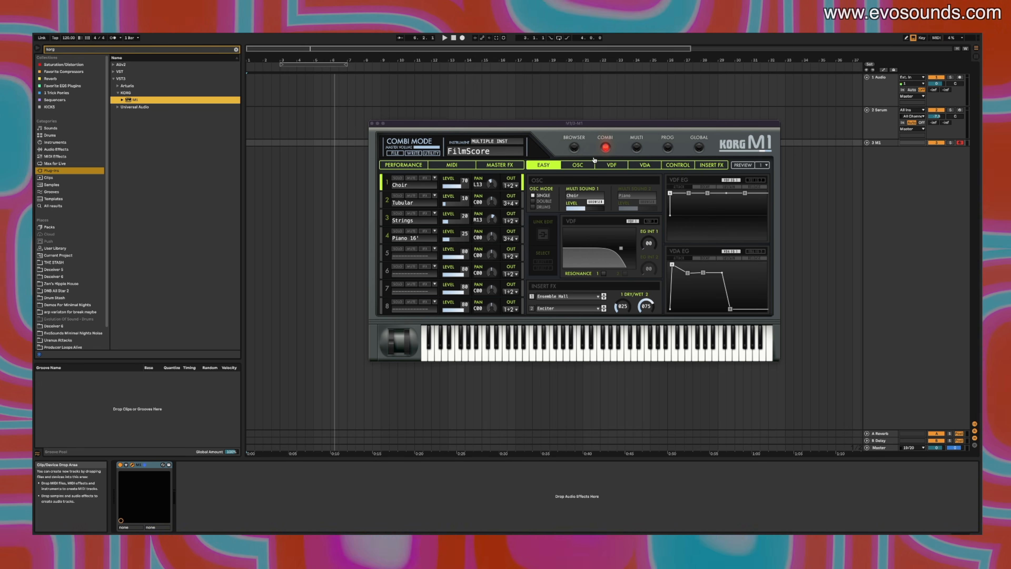
click(578, 151)
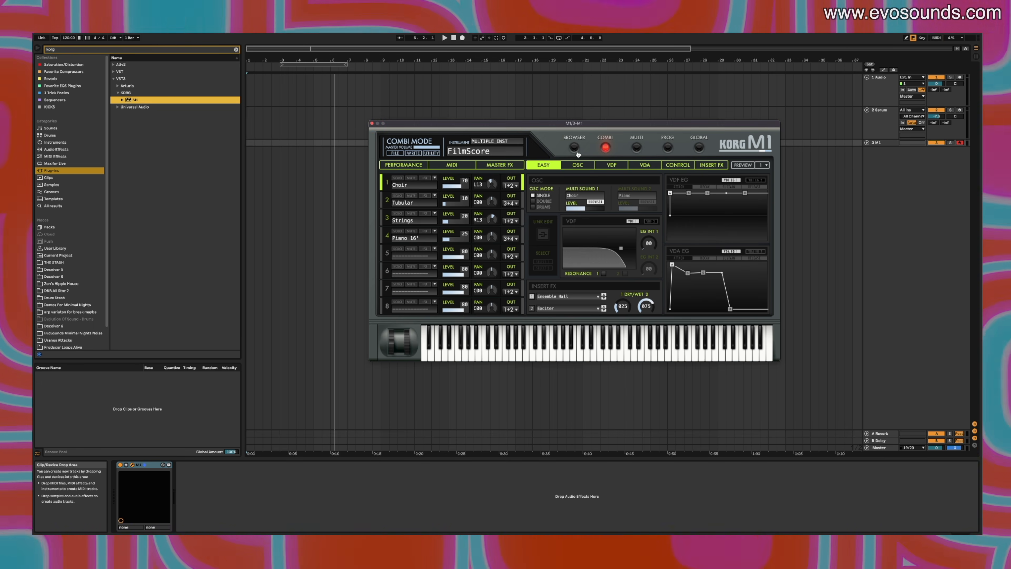
click(574, 147)
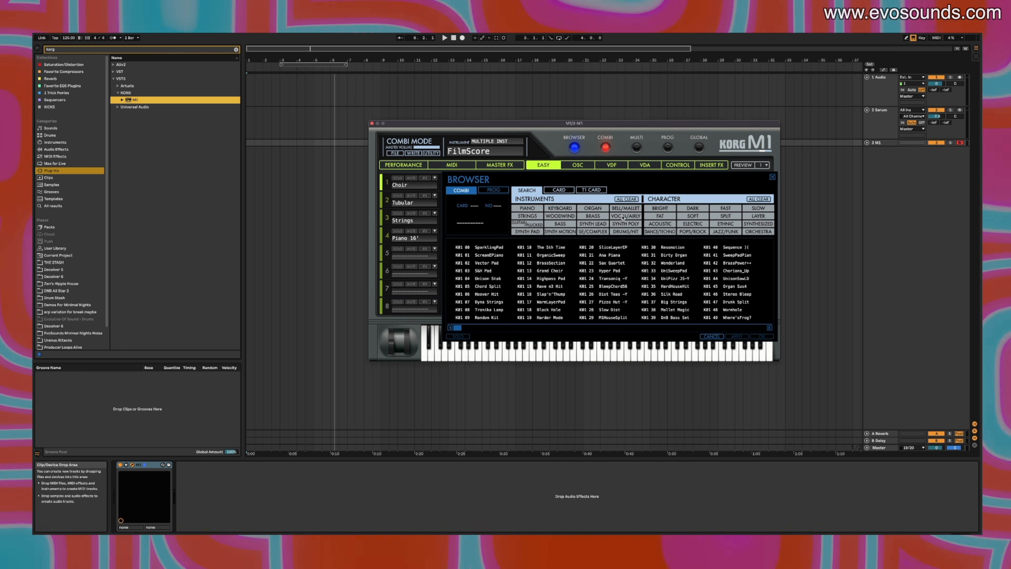
Find the Chord MIDI effect and place it before the M1 on its track.
click(66, 156)
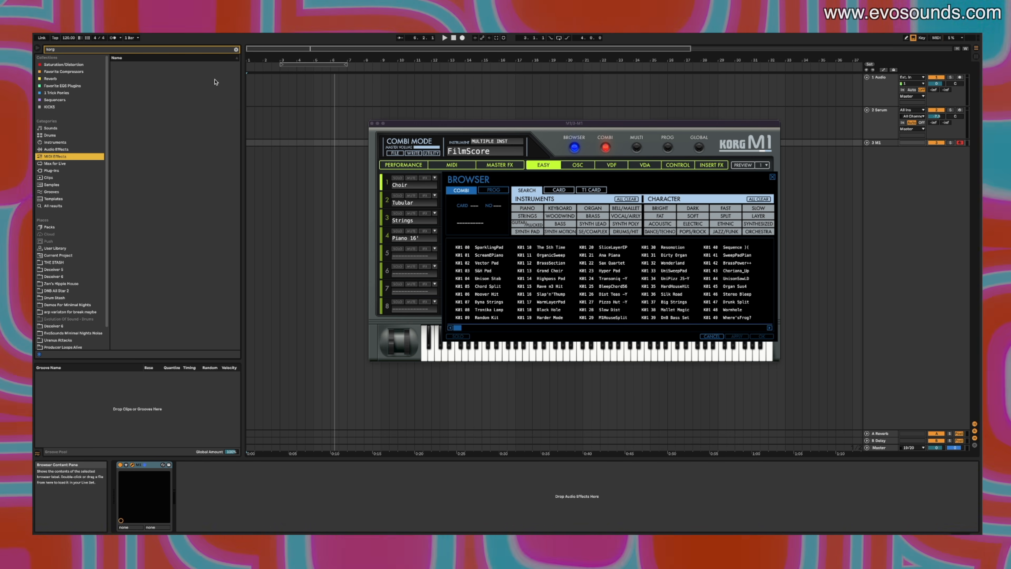
click(236, 50)
text(chord)
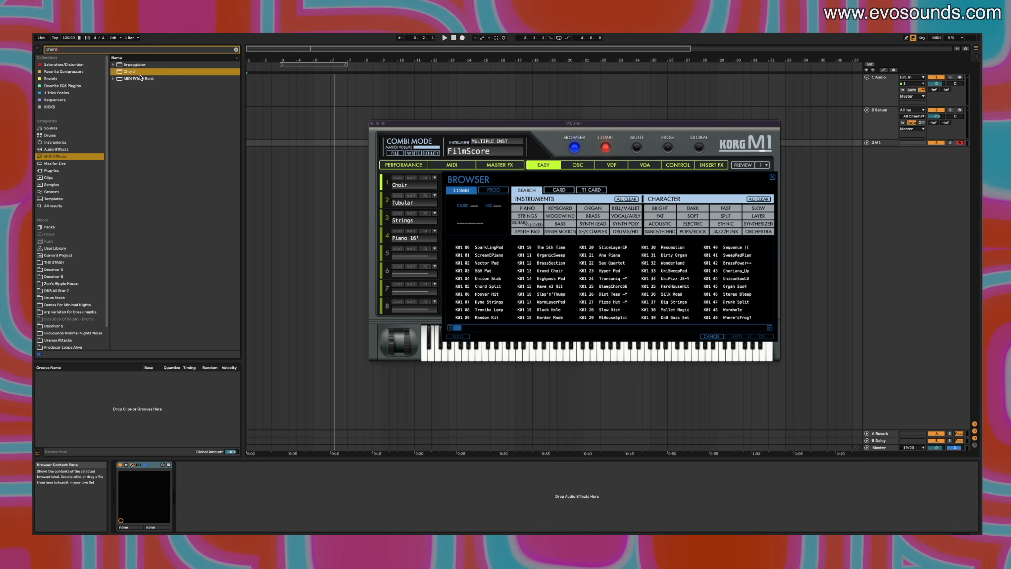
drag(129, 424, 144, 471)
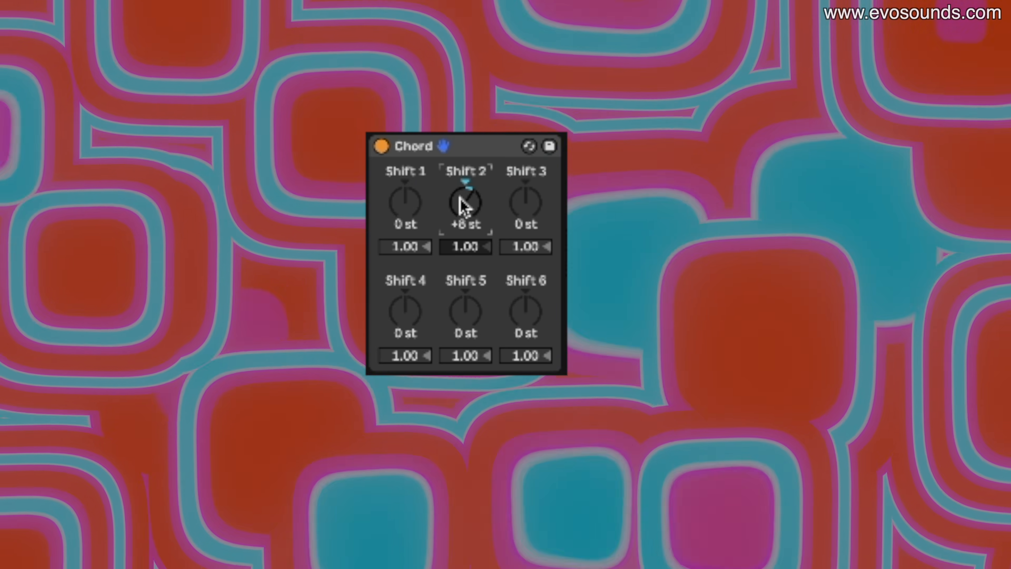
Set the Chord effect's Shift 2 to +7 st and Shift 3 to +12 st.
drag(463, 204, 463, 206)
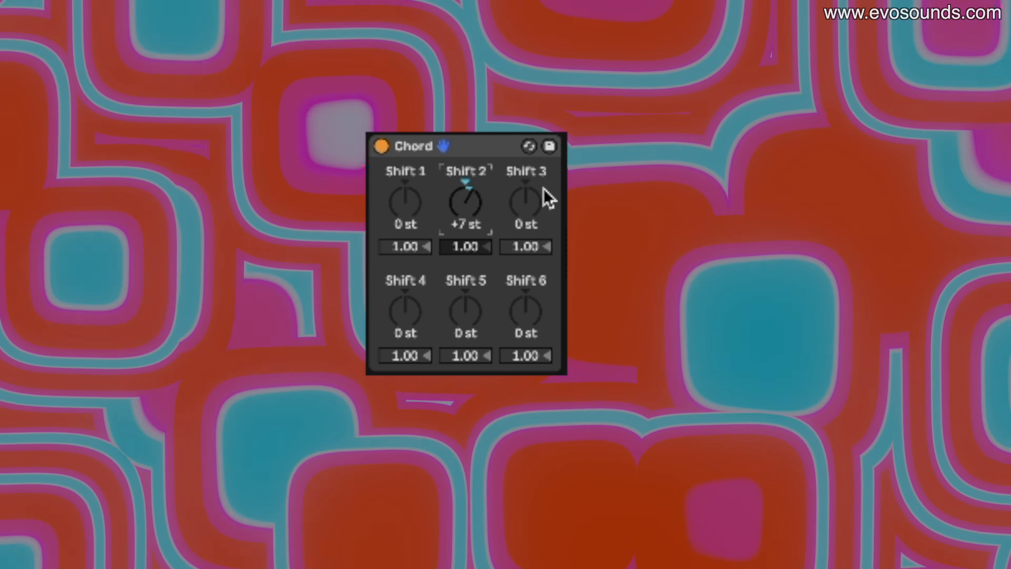
click(537, 206)
text(15)
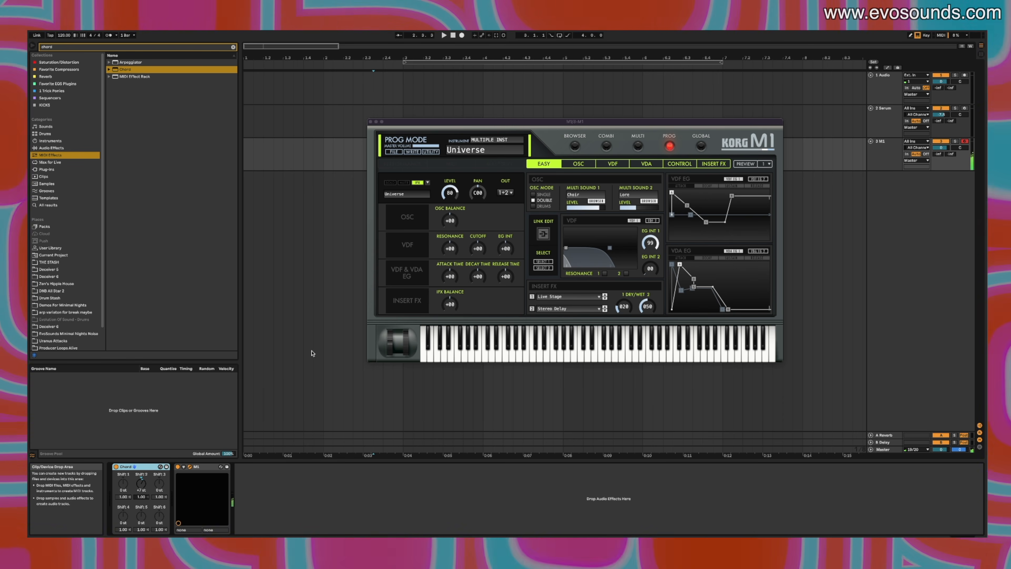
drag(160, 483, 160, 479)
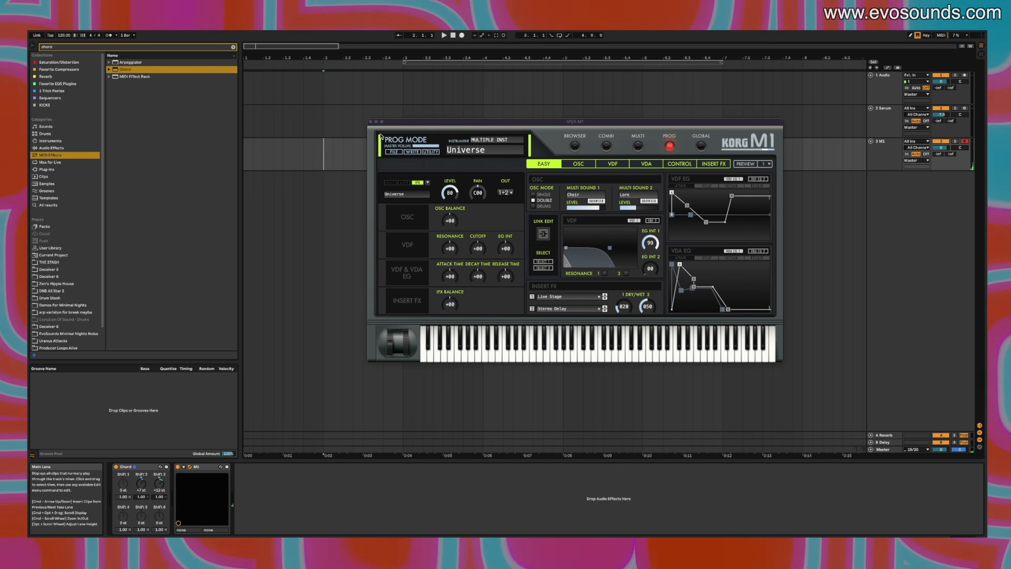
Close the M1 window and create an empty two-bar MIDI clip at the start of the M1 track.
click(370, 122)
drag(402, 147, 150, 195)
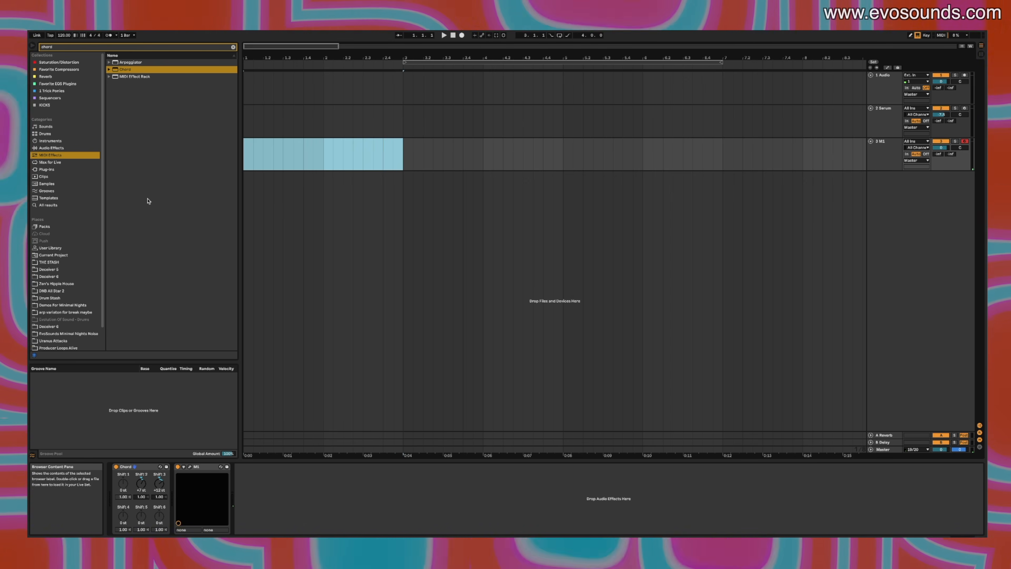
key(ctrl+shift+m)
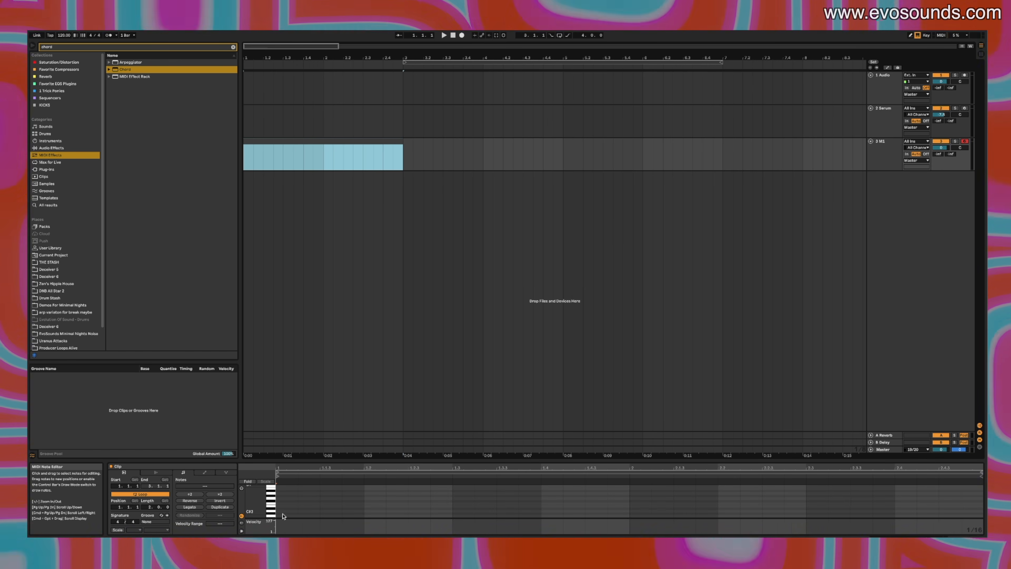
Enter a single C3 note spanning the whole two-bar clip and play it back.
drag(254, 497, 265, 498)
double_click(285, 512)
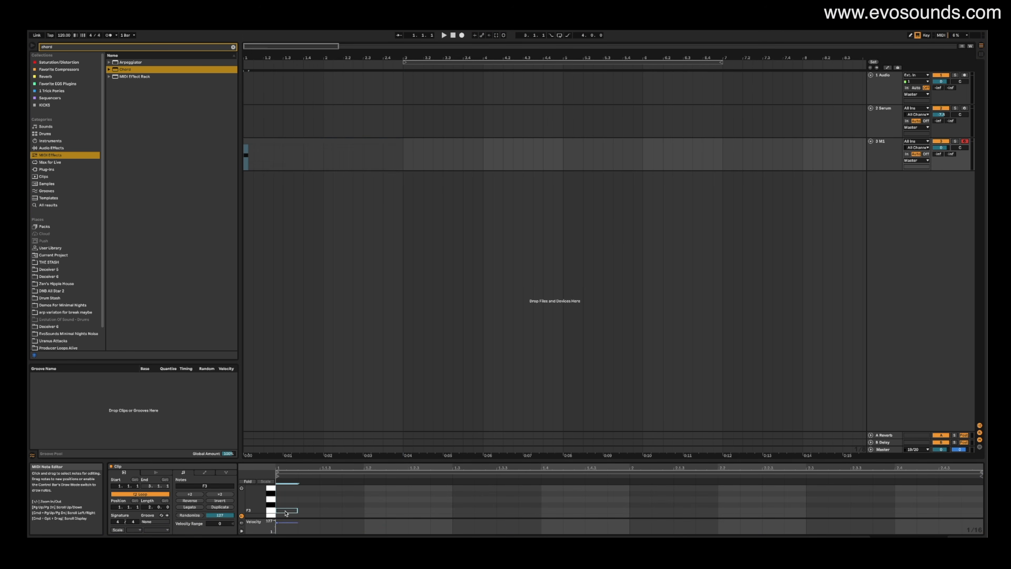
drag(299, 461, 300, 339)
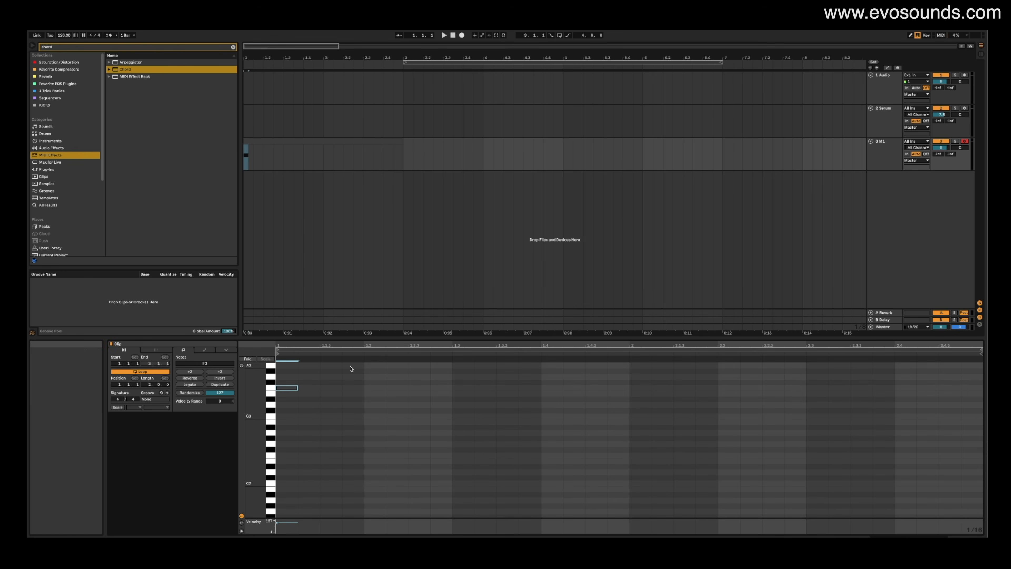
drag(297, 393, 981, 416)
key(space)
Freeze the M1 track and flatten it to audio.
right_click(886, 162)
click(900, 207)
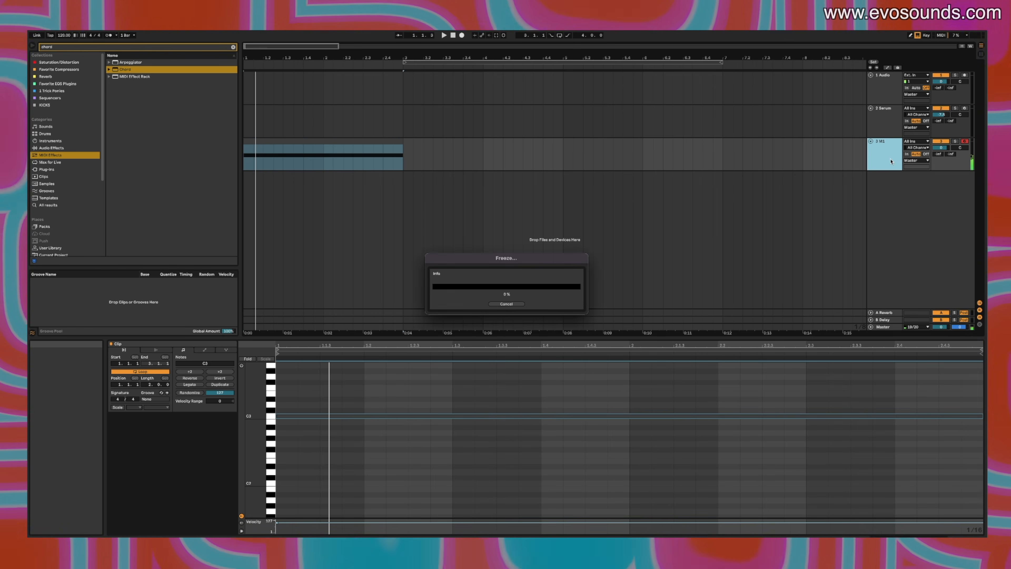
right_click(874, 155)
click(892, 203)
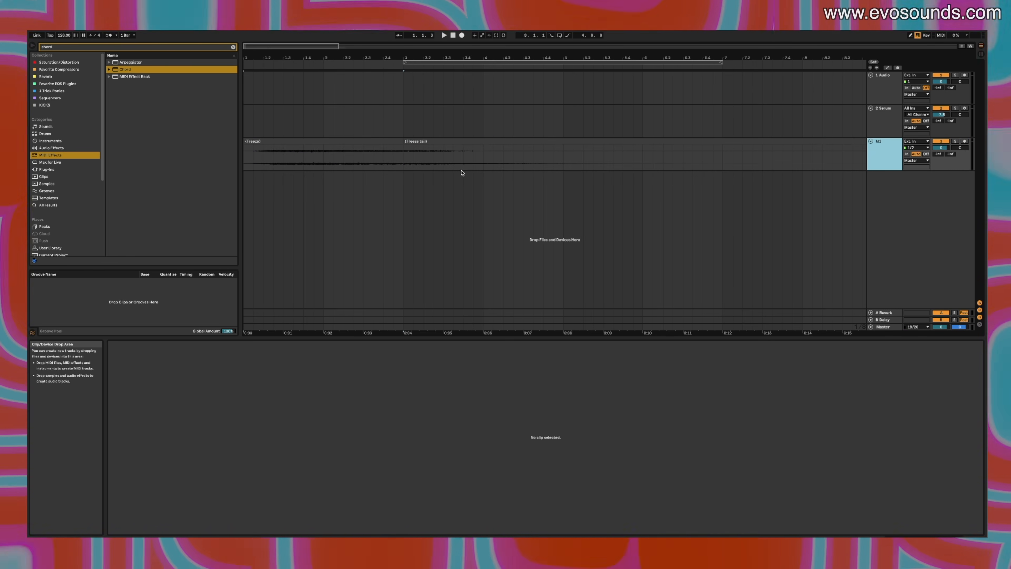
Extend the flattened M1 clip over the full length of its freeze tail.
click(323, 162)
drag(400, 142, 866, 144)
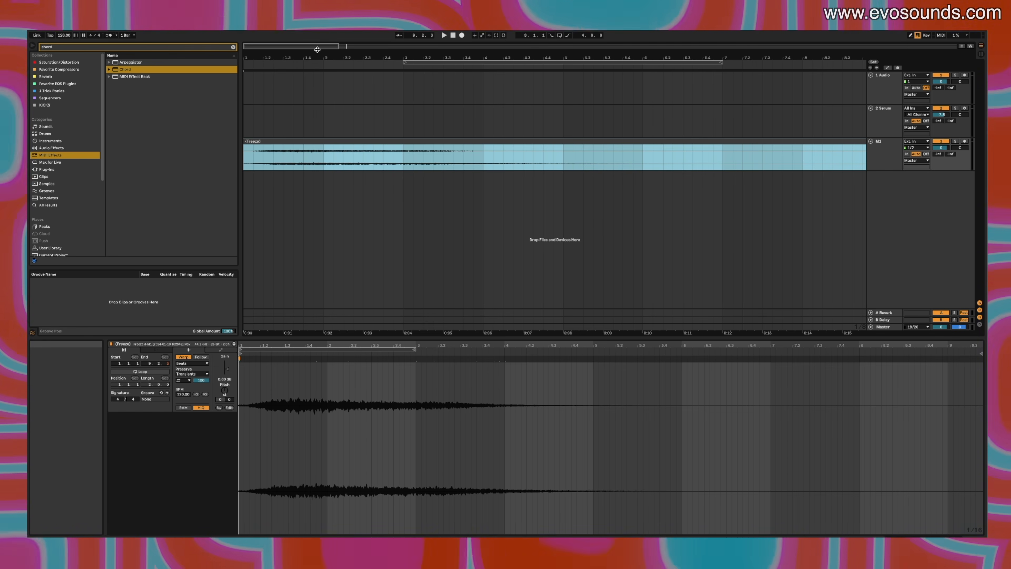
drag(291, 46, 290, 41)
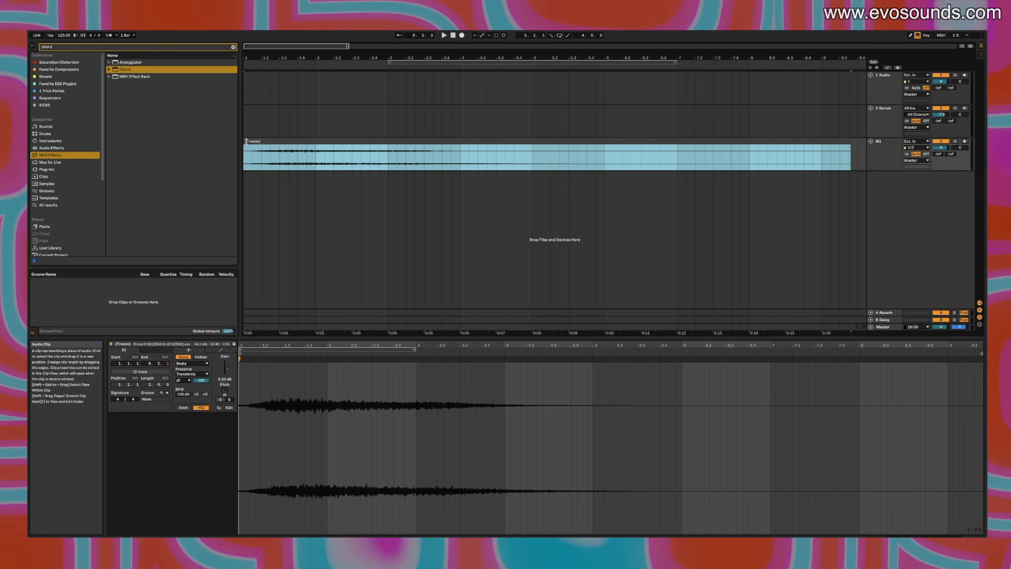
Trim the slow fade-in from the start of the M1 audio, consolidate the clip at bar 1 and play it.
mouse_move(244, 143)
mouse_down()
mouse_move(299, 147)
mouse_move(257, 152)
mouse_up()
key(super+j)
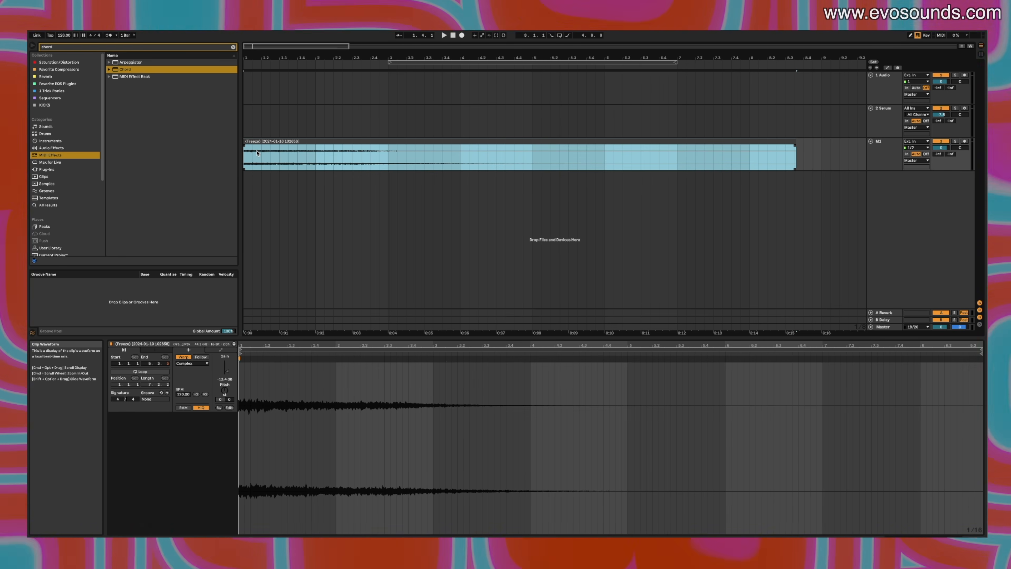
key(space)
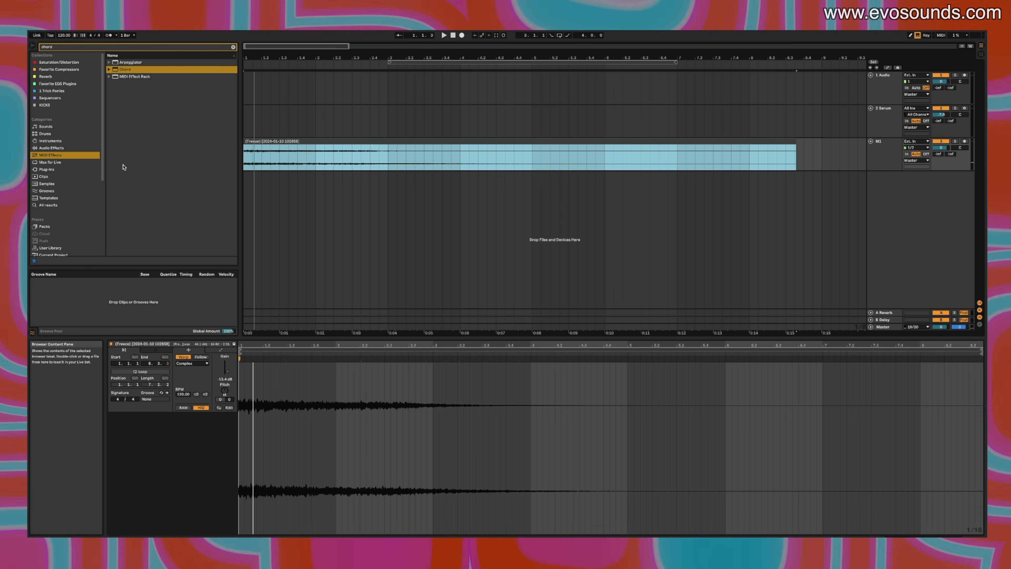
Load an empty Simpler instrument onto a new MIDI track.
click(51, 141)
drag(142, 98, 876, 199)
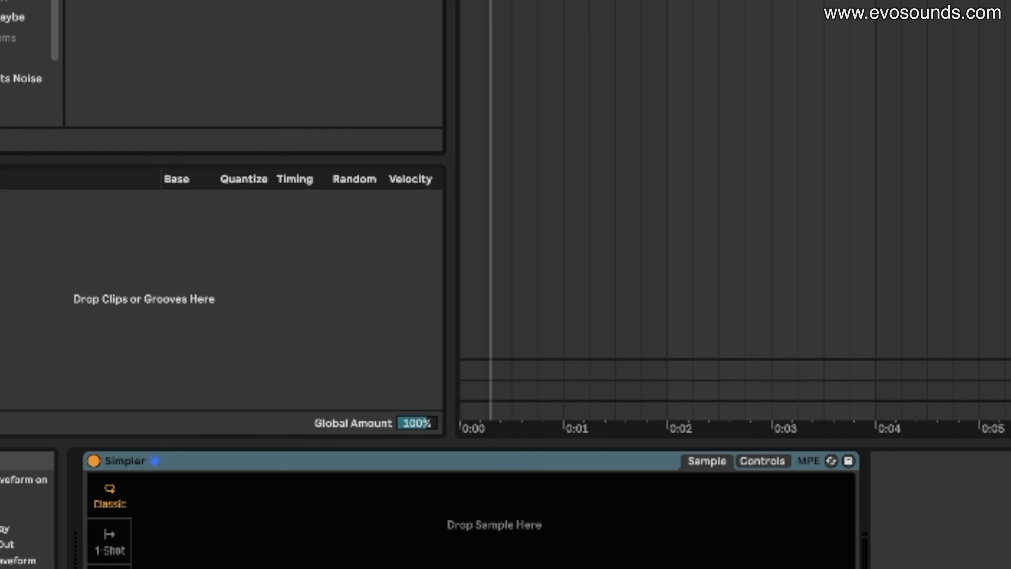
Change the consolidated M1 clip's warp mode to Complex Pro.
key(shift+Tab)
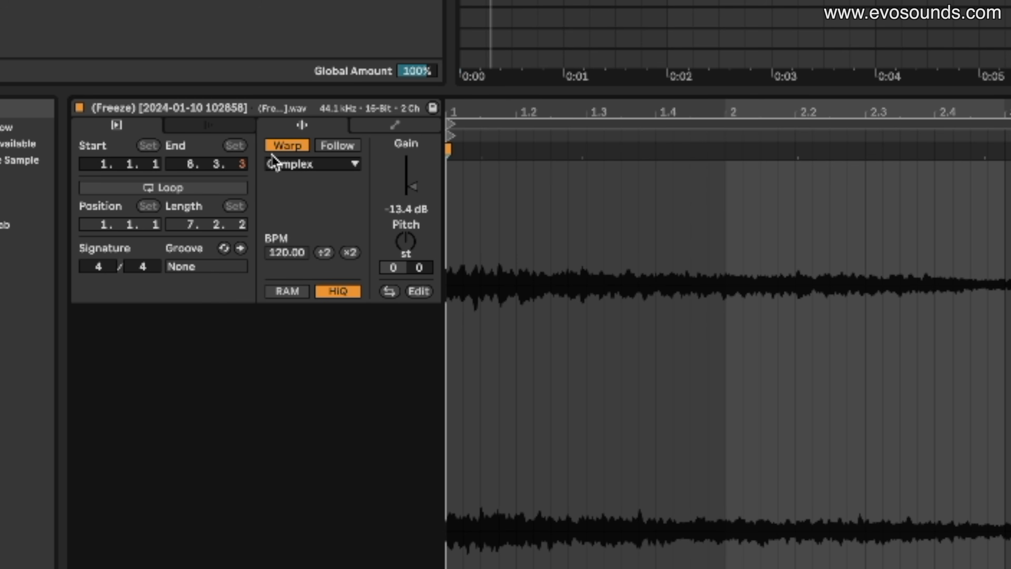
click(318, 165)
click(325, 261)
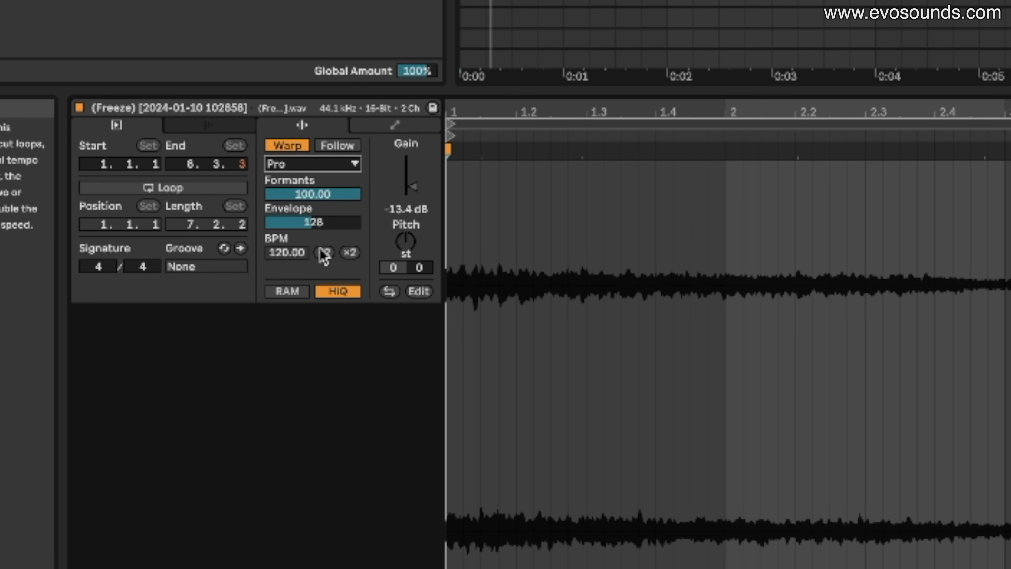
Transpose the consolidated M1 clip down 12 semitones, set its formants to about 57 and play it.
drag(406, 242, 406, 279)
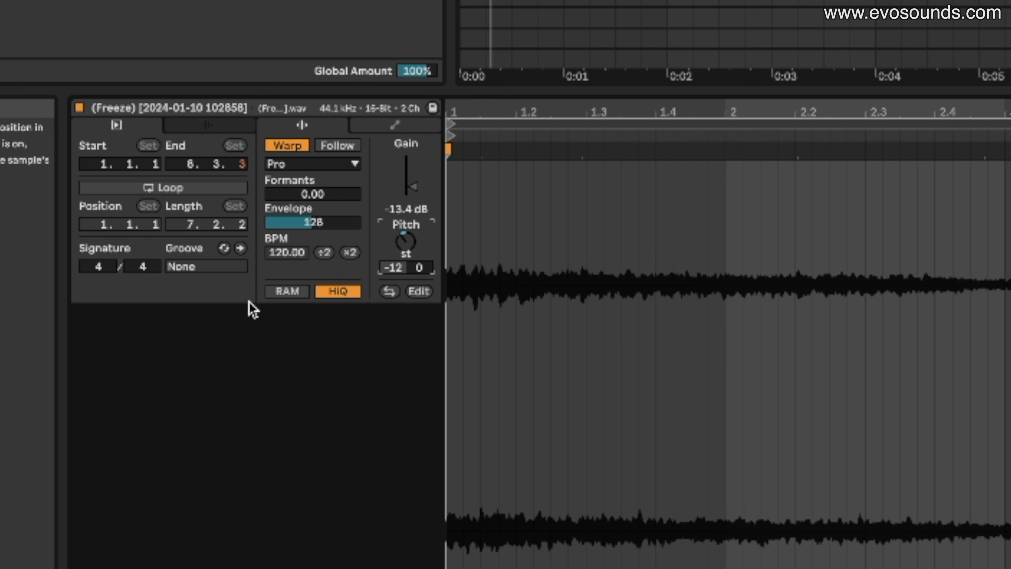
drag(279, 194, 278, 159)
key(space)
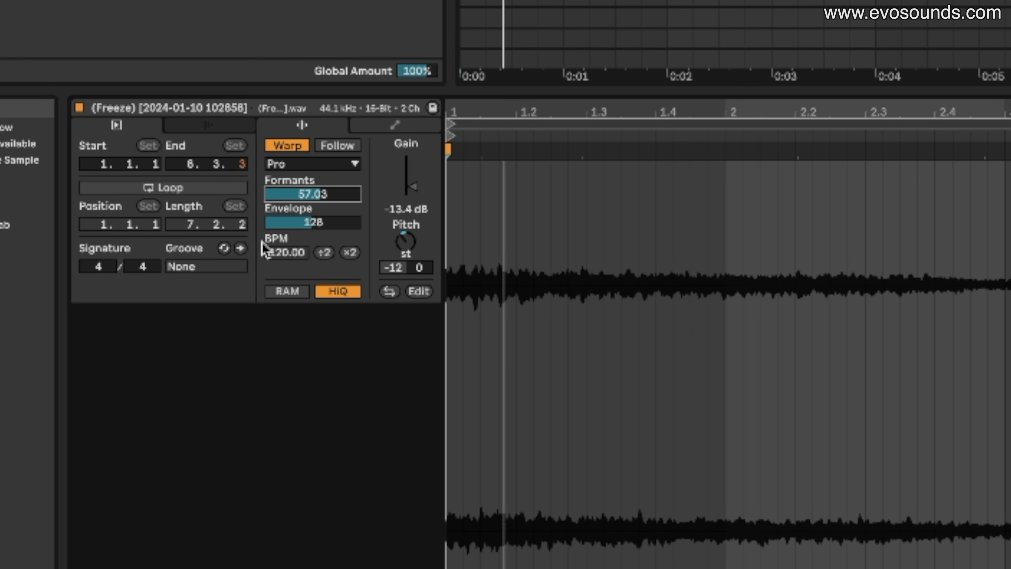
Switch the M1 clip's warp mode to Texture, raise its grain size and flux, and consolidate the processed clip.
click(318, 164)
click(303, 213)
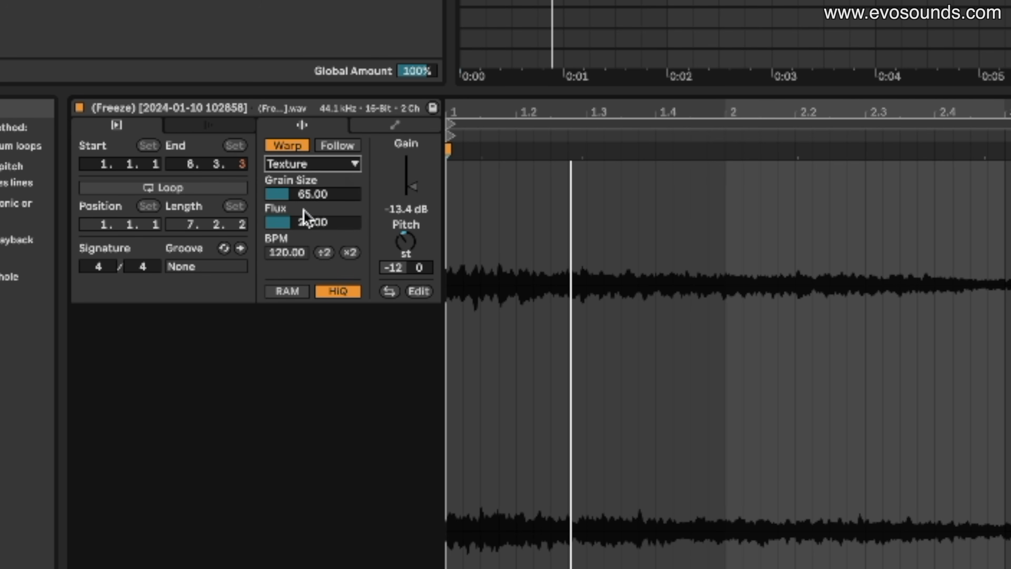
drag(305, 195, 305, 187)
drag(312, 222, 316, 187)
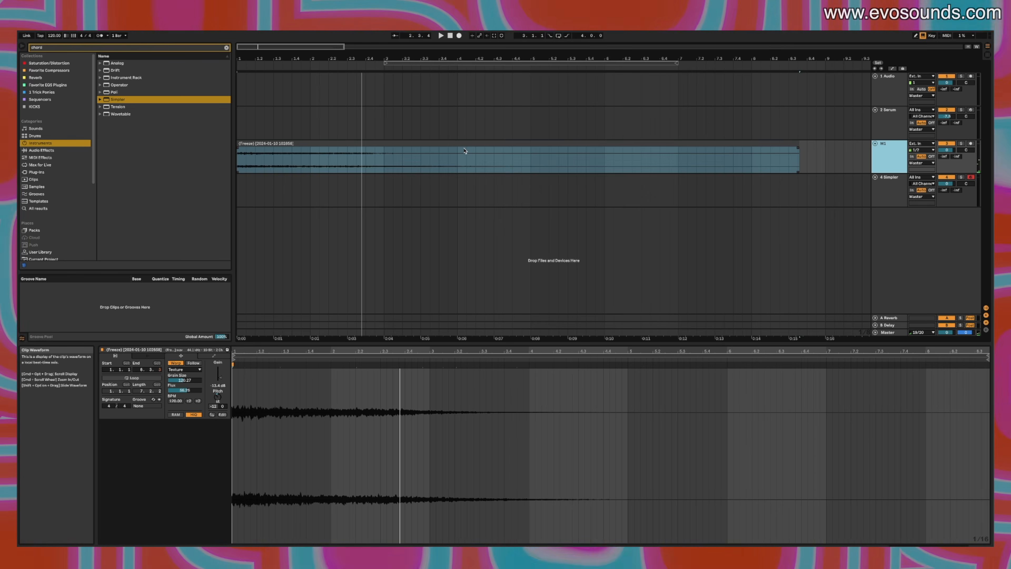
click(459, 145)
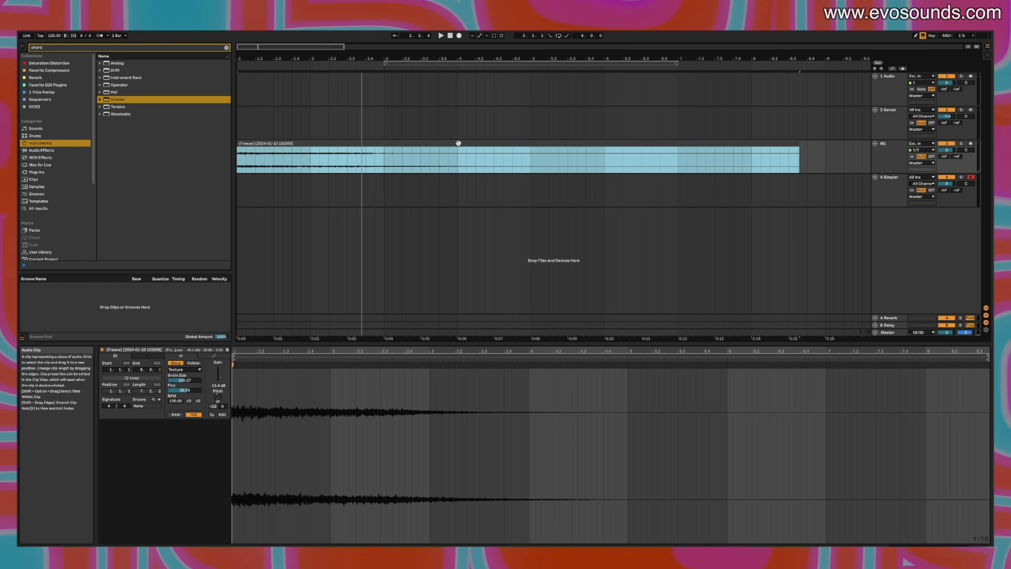
key(super+j)
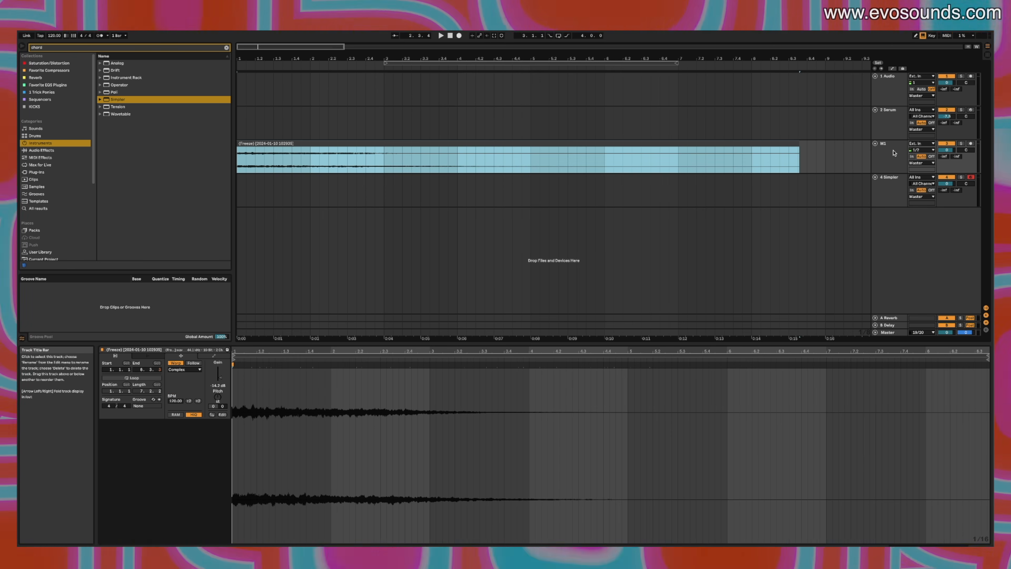
Load the consolidated M1 clip as the sample in the empty Simpler and lower that track's volume.
click(894, 151)
click(895, 190)
drag(317, 151, 233, 493)
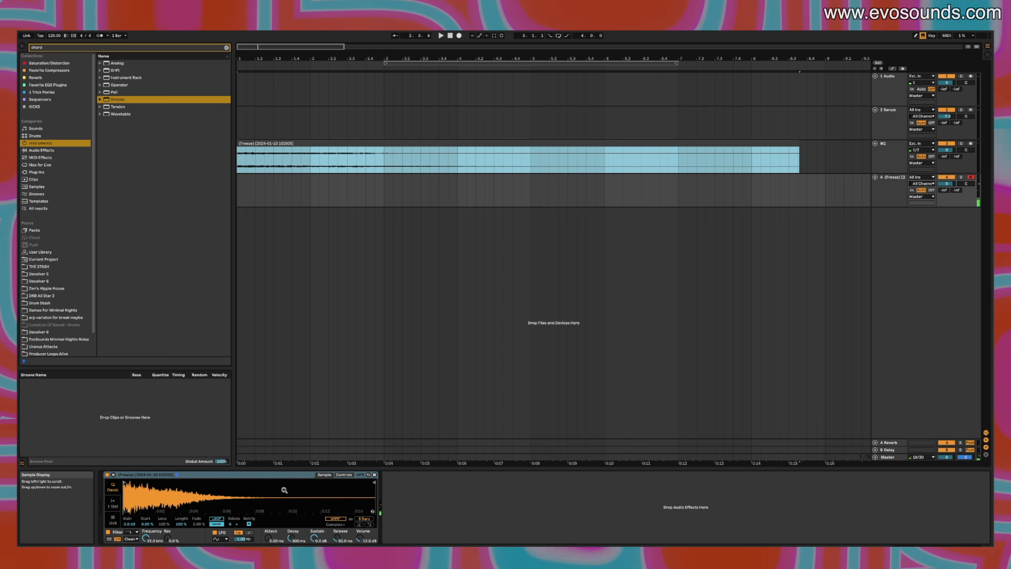
drag(947, 184, 946, 192)
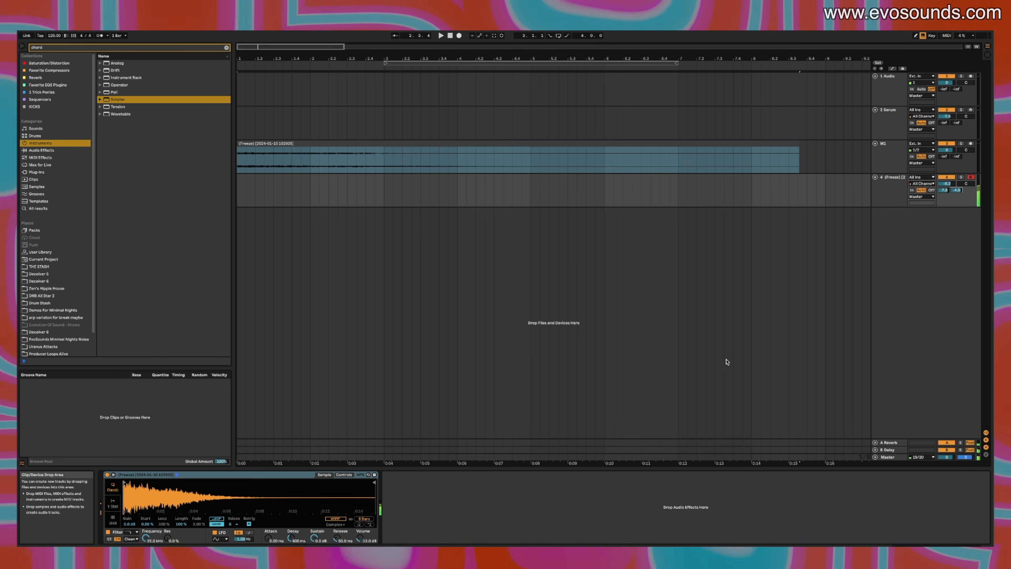
Find the DS Tantra 2 plug-in by searching for "tantr" in Session View and add it after Simpler.
key(Tab)
click(37, 172)
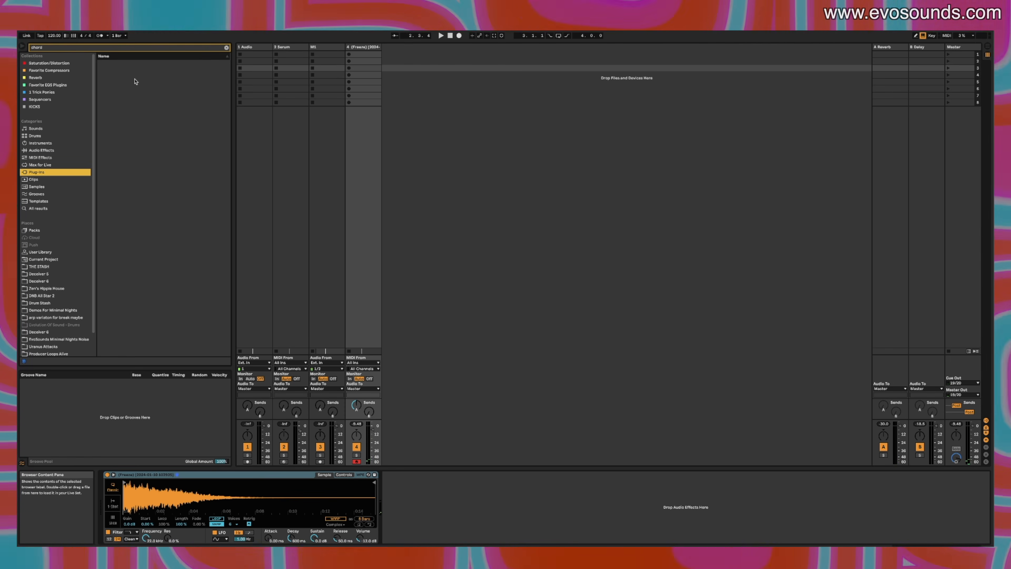
click(225, 47)
text(ta)
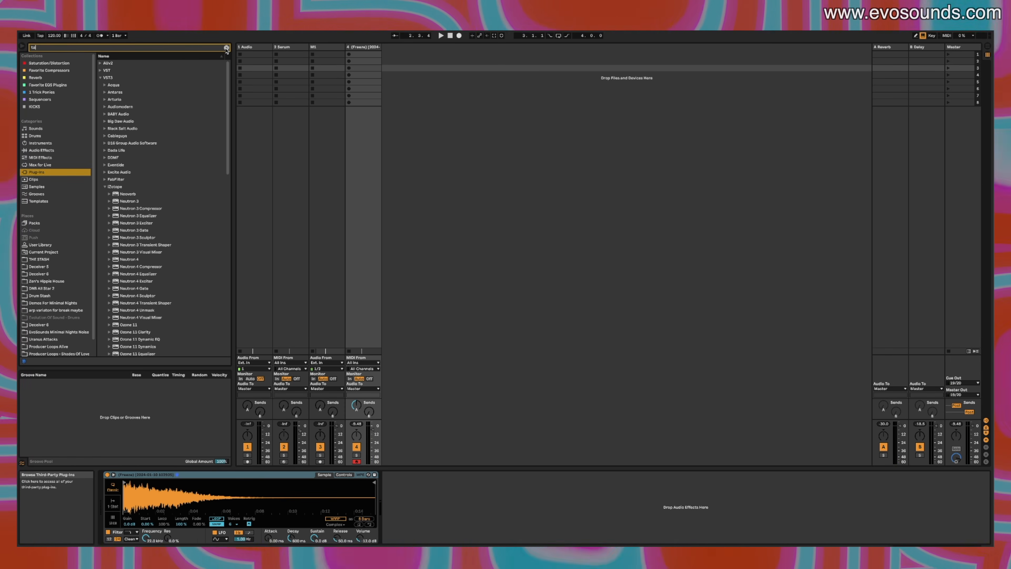
text(ntr)
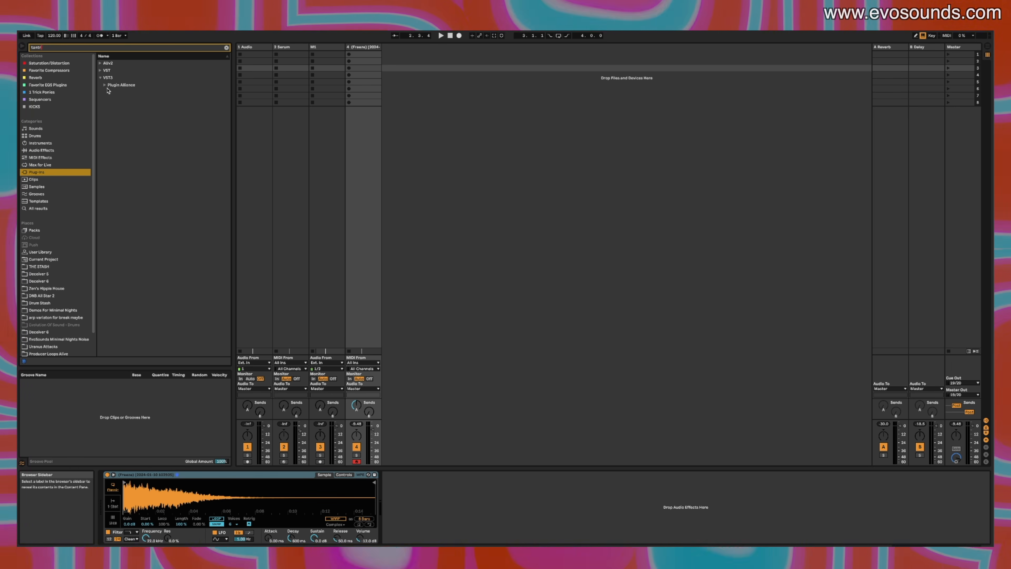
click(105, 85)
drag(128, 92, 412, 507)
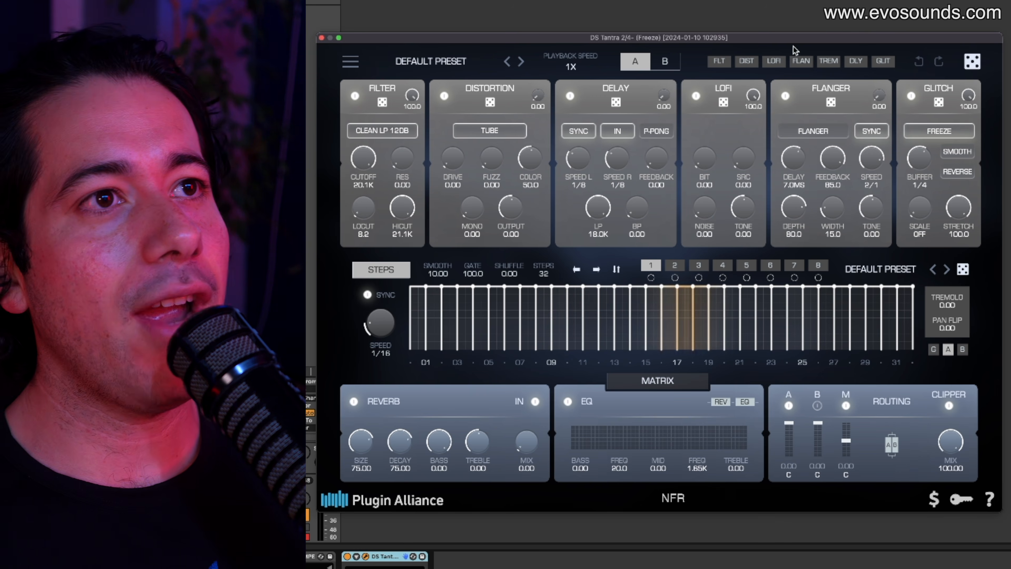
Randomize all of DS Tantra 2's effects and lower the clipper mix.
click(972, 62)
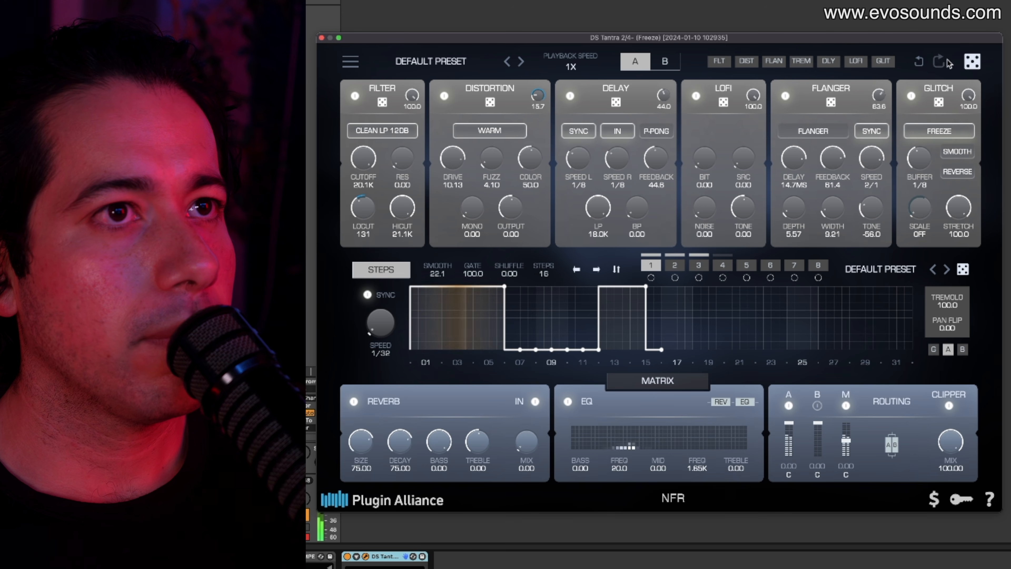
drag(951, 442, 926, 545)
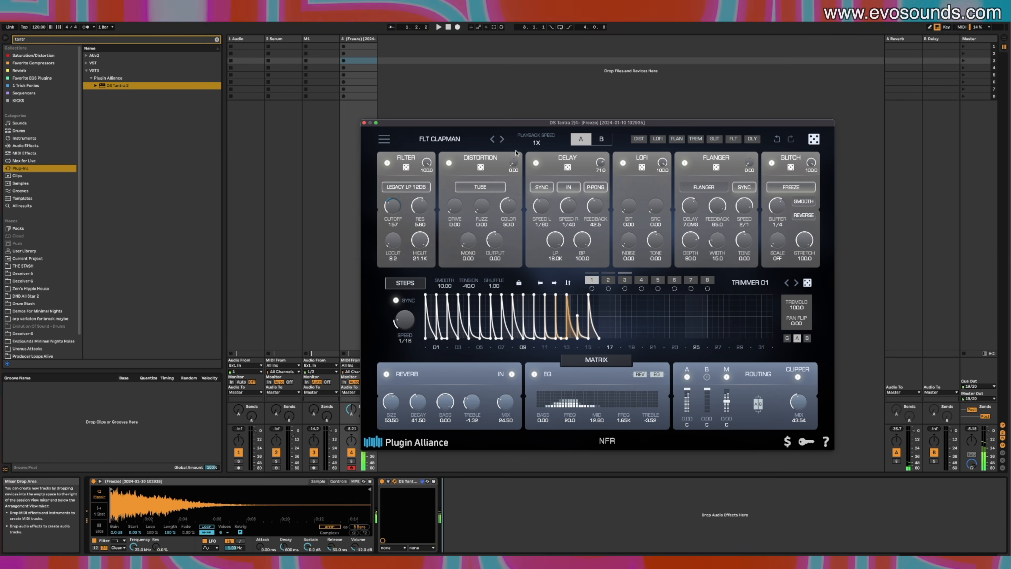
Advance DS Tantra 2 to the FLT Flake Maker preset and randomize all of its effects twice.
click(501, 140)
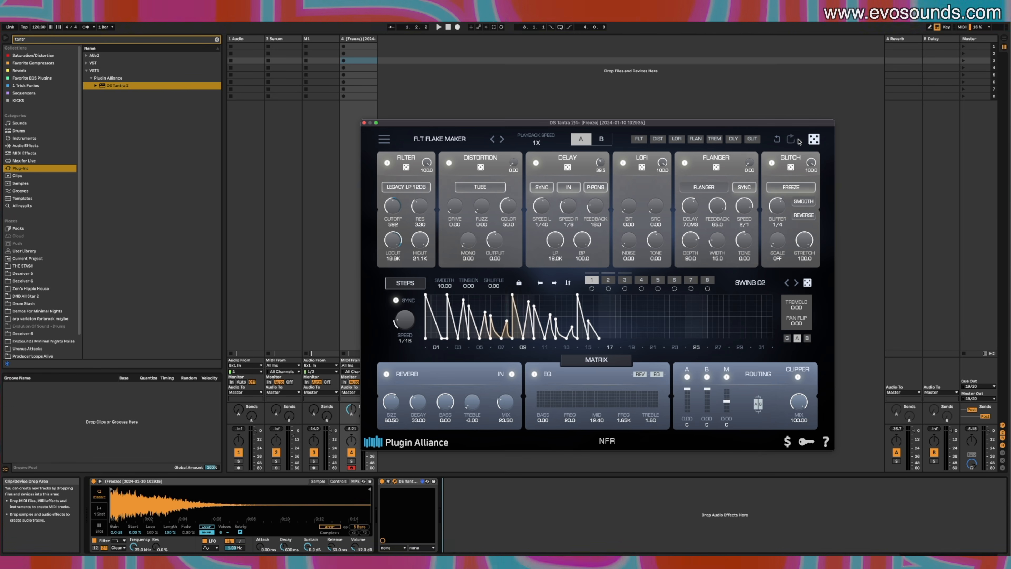
click(811, 140)
click(810, 141)
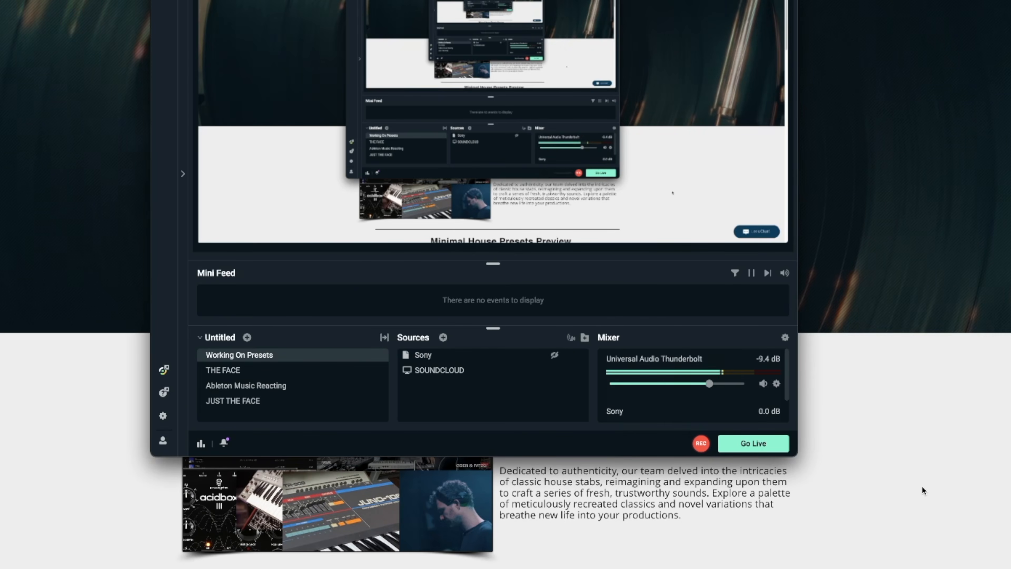
click(923, 487)
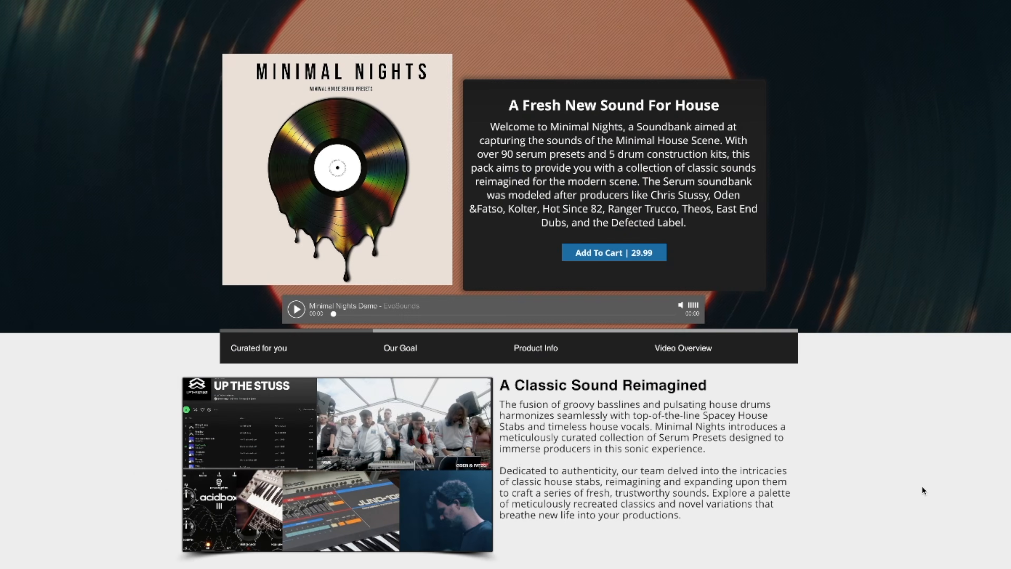